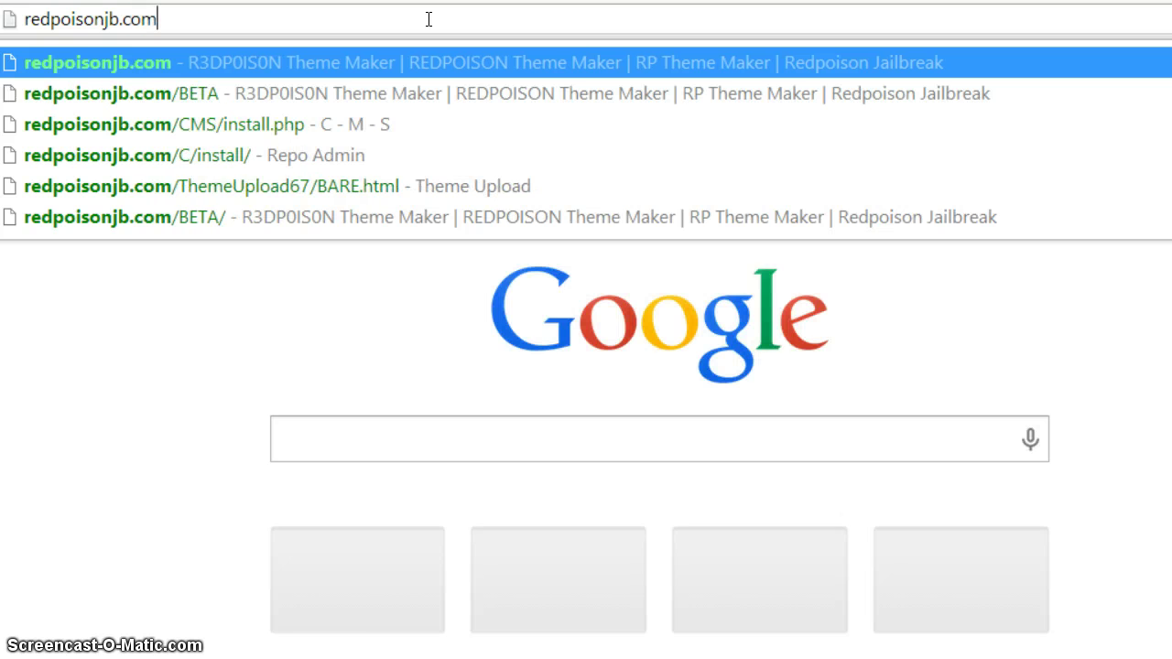
# - Enter redpoisonjb.com/ThemeMaker in Chrome's address bar
pyautogui.write('/')
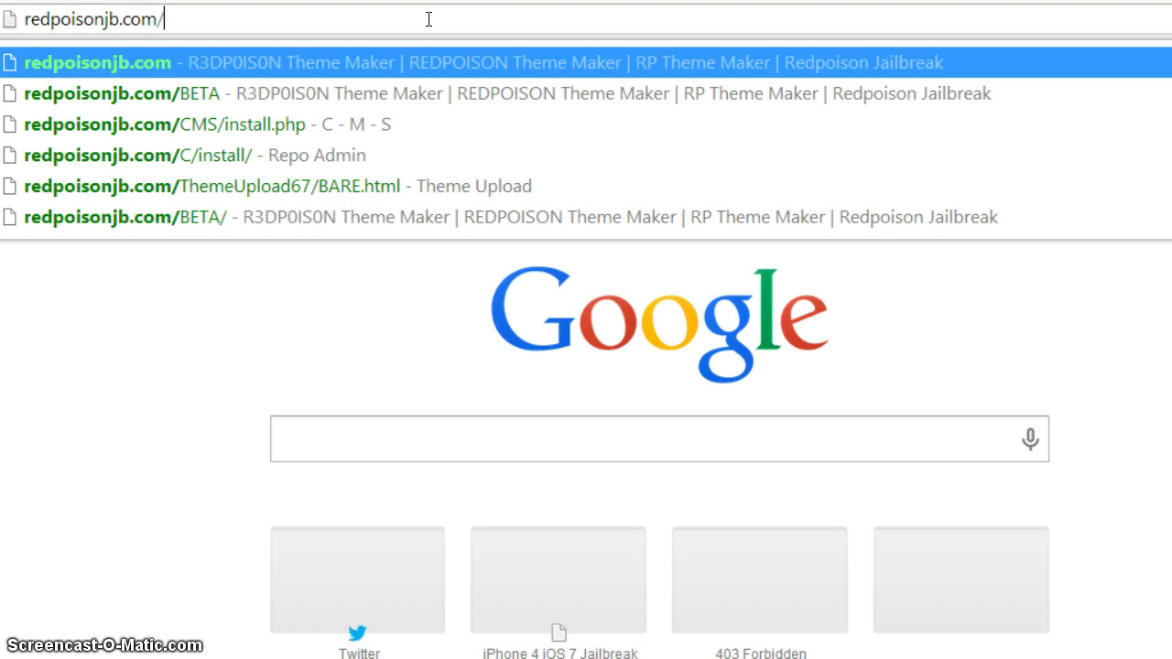
pyautogui.write('ThemeMake')
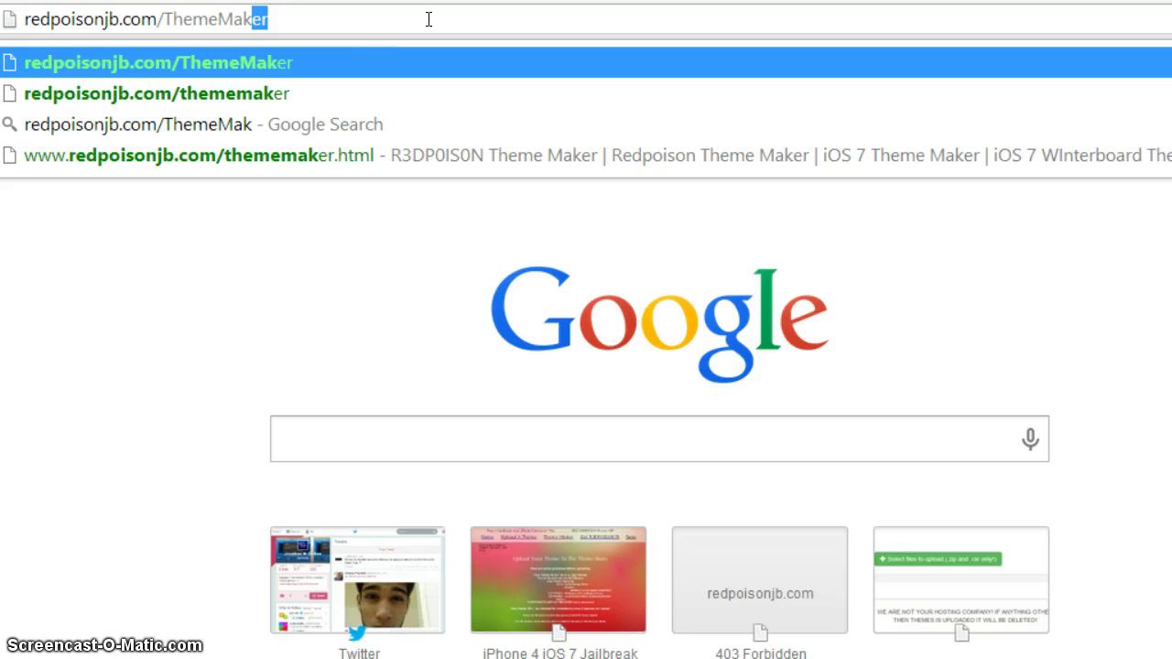
pyautogui.write('r')
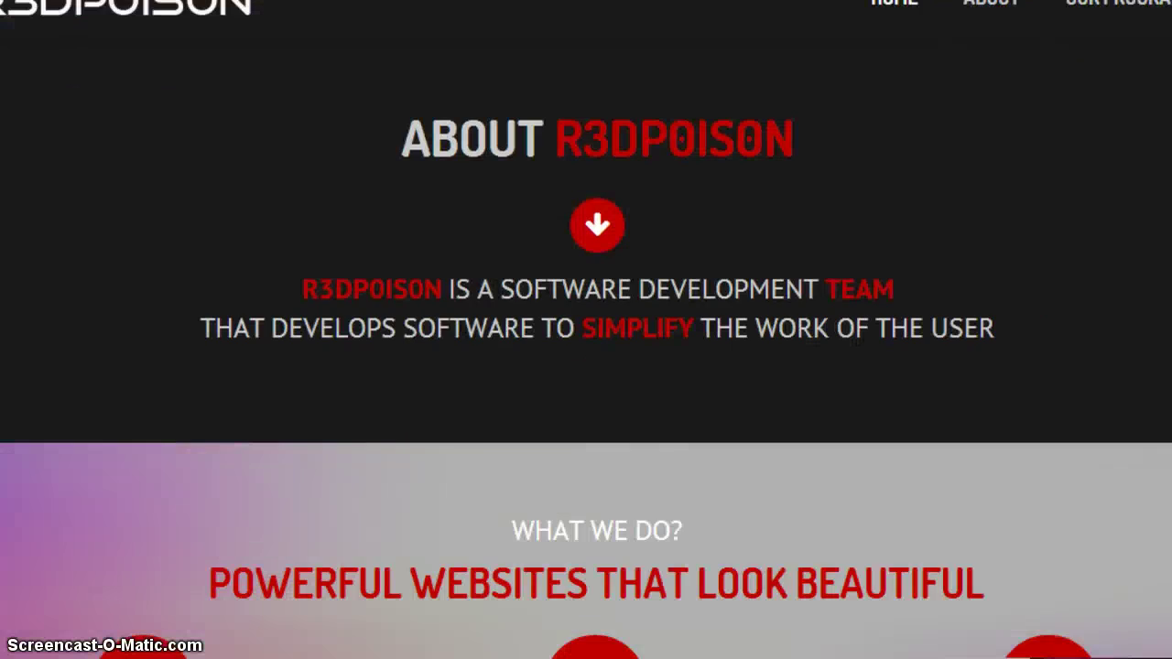
# - Scroll past the Theme Maker 2.0.0.0 project details and changelog, then download the Windows version
pyautogui.scroll(-4, 586, 330)
pyautogui.scroll(-11, 586, 366)
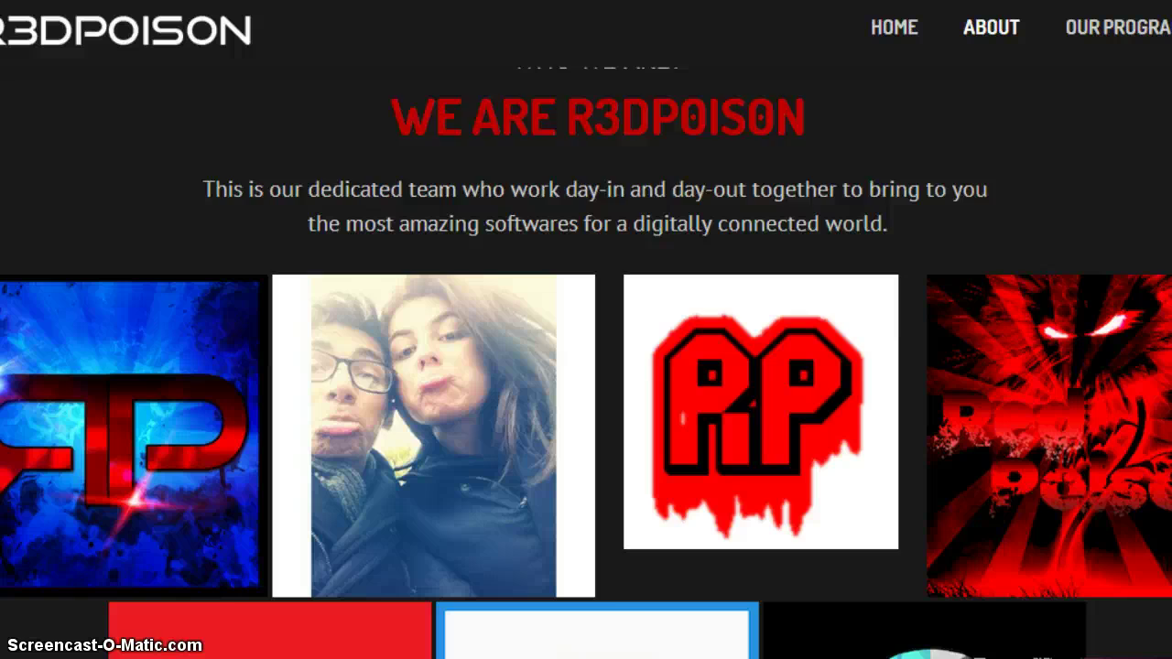
pyautogui.scroll(-8, 587, 366)
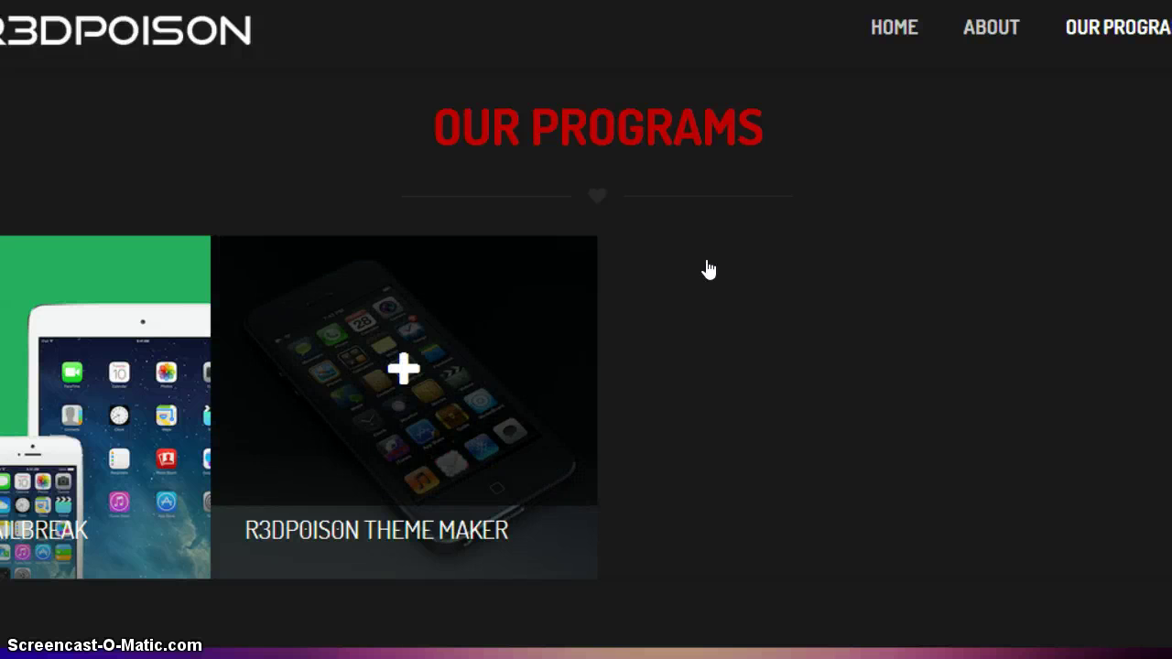
pyautogui.scroll(-8, 735, 234)
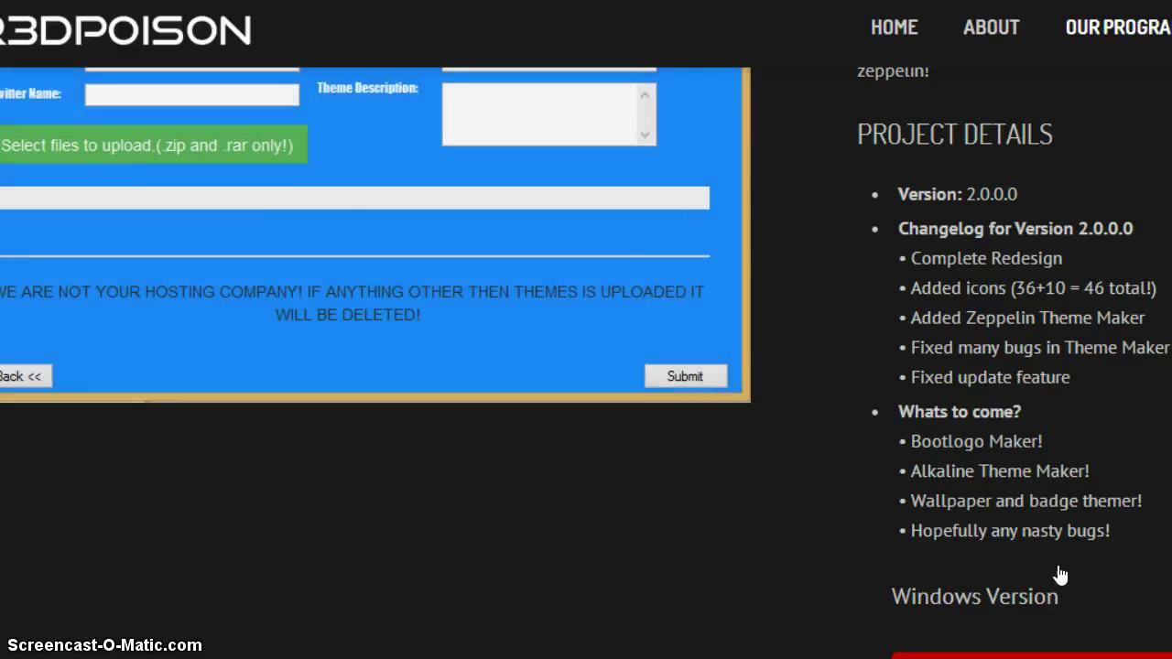
pyautogui.scroll(-1, 1058, 602)
pyautogui.scroll(1, 1062, 538)
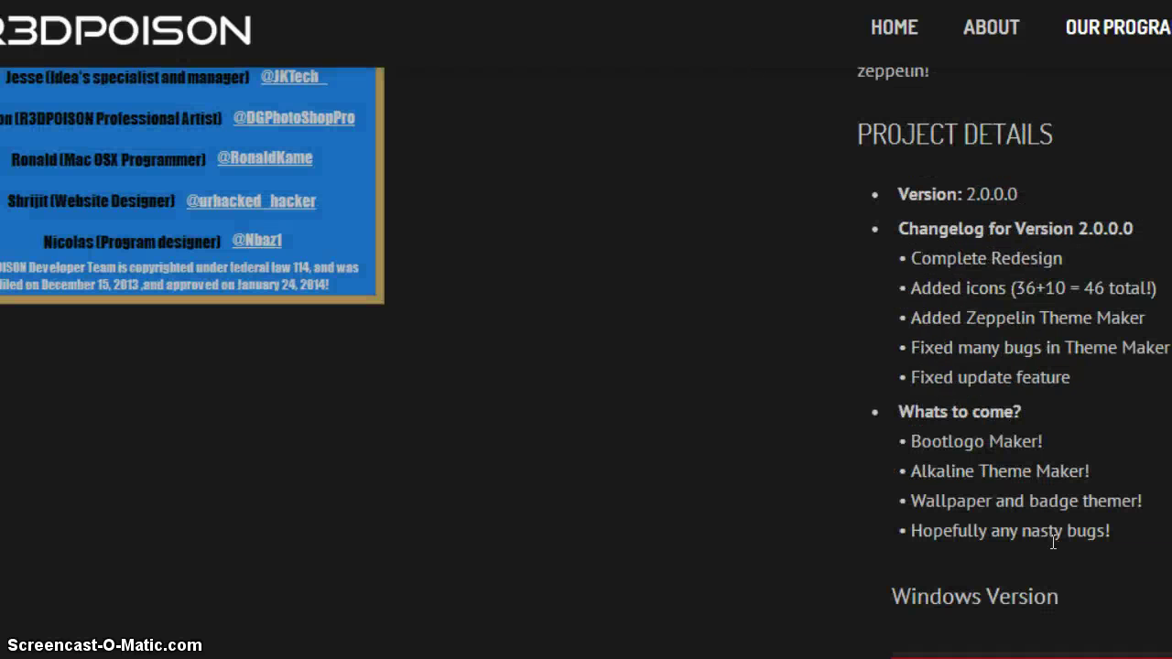
pyautogui.moveTo(1104, 555); pyautogui.dragTo(942, 176)
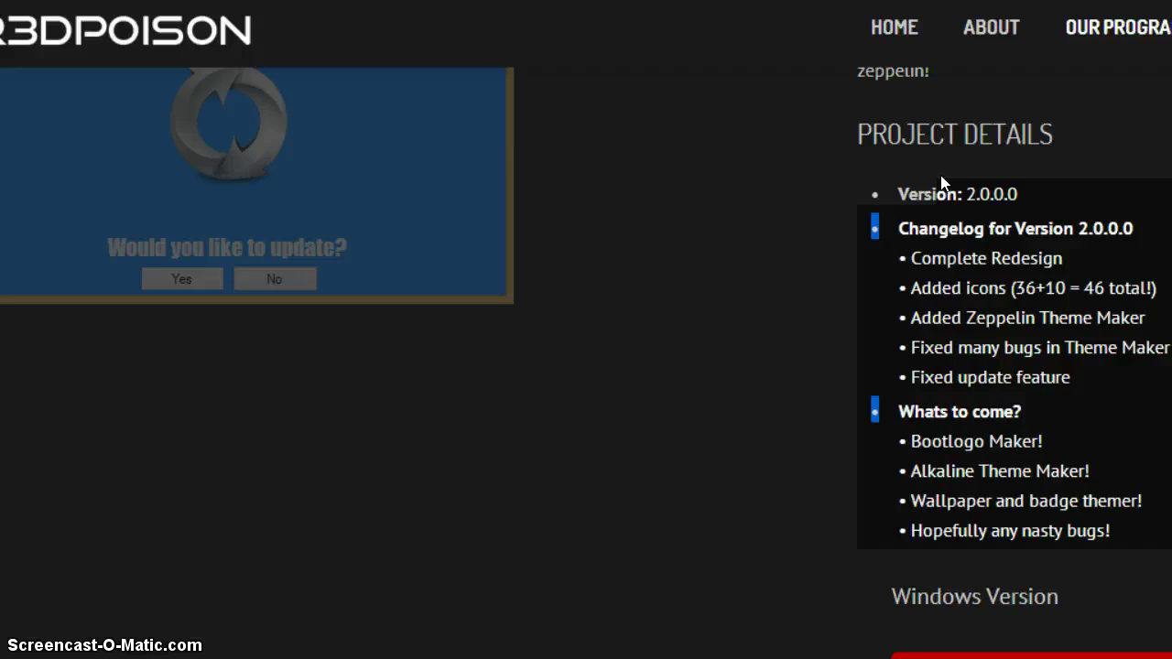
pyautogui.click(943, 179)
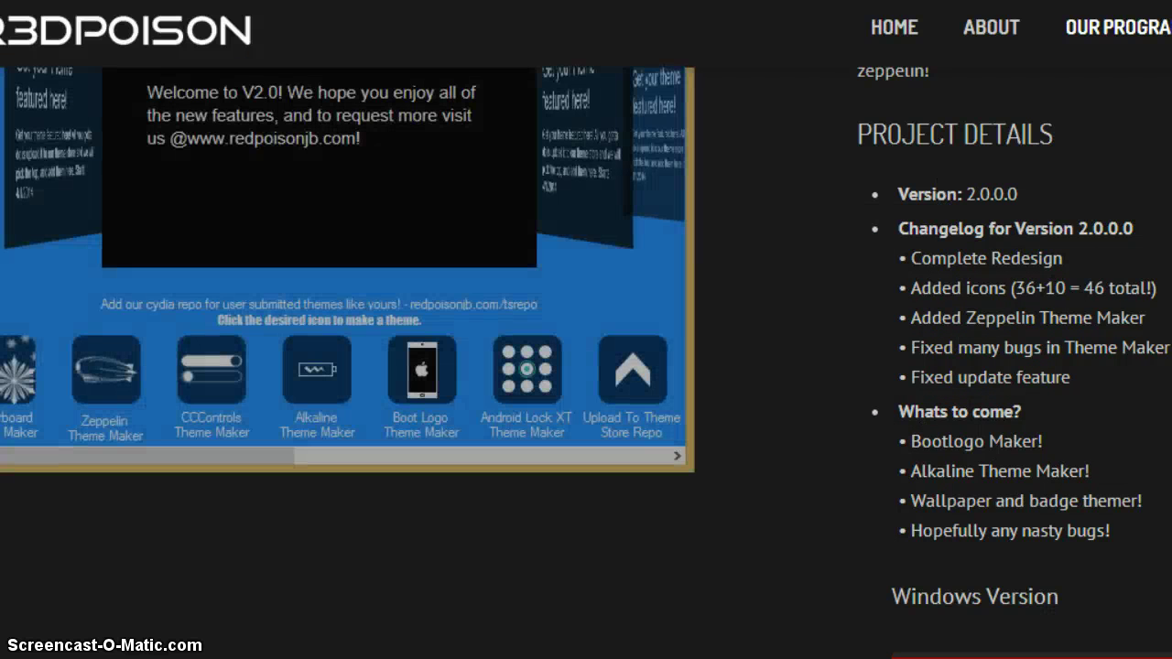
pyautogui.scroll(-1, 1030, 555)
pyautogui.click(1030, 559)
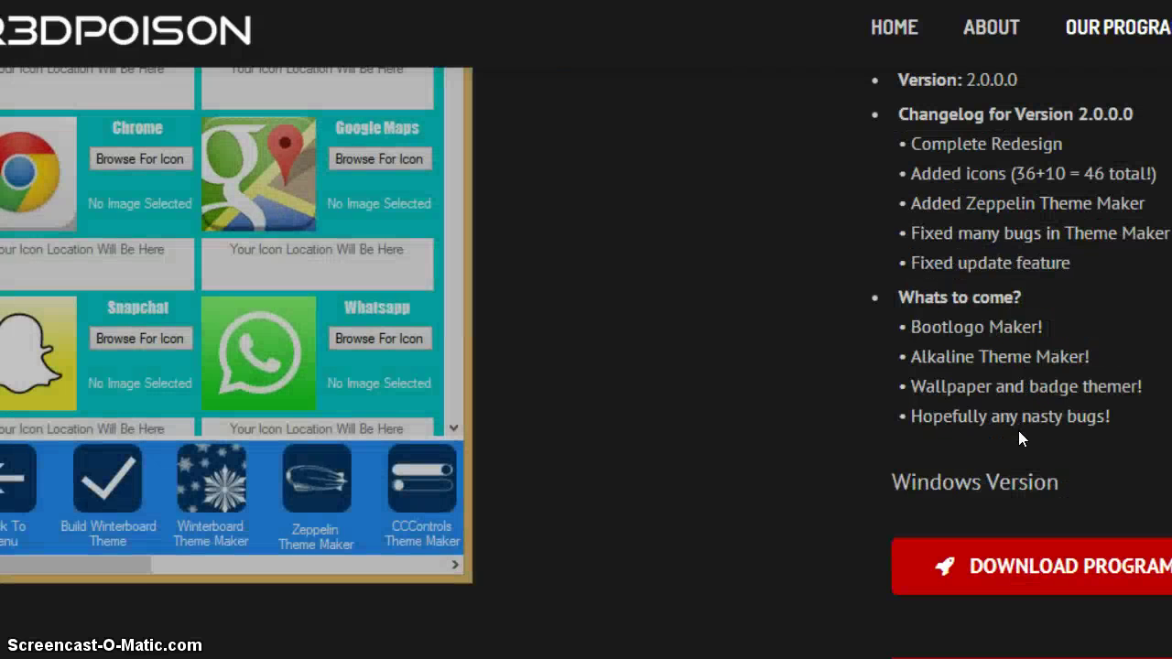
# - Run the downloaded ThemeMakerV2.0.exe past the security warning
pyautogui.scroll(-1, 1018, 438)
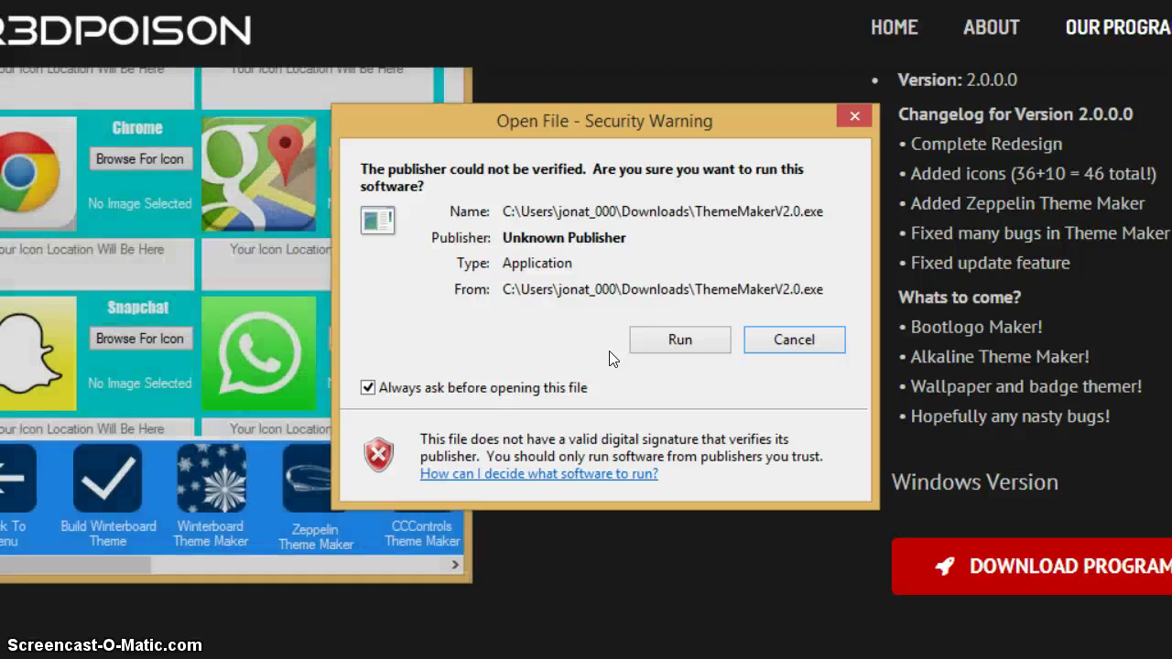
pyautogui.click(698, 346)
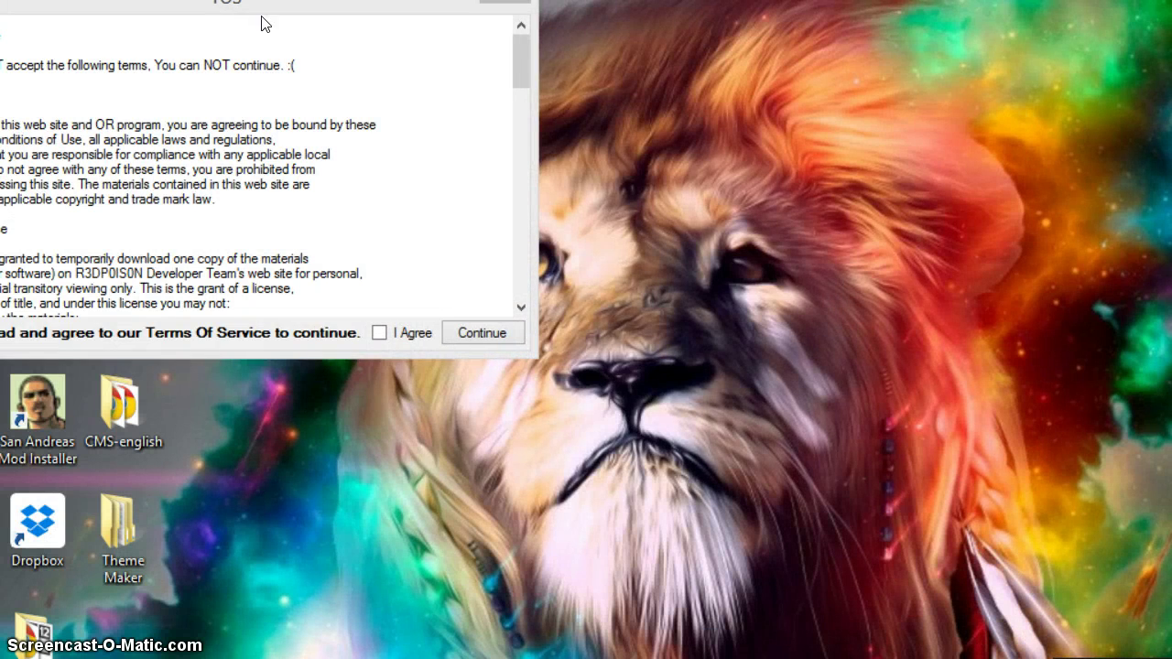
# - Accept the terms, dismiss the verification confirmation, and page through the welcome tour
pyautogui.moveTo(256, 14); pyautogui.dragTo(620, 56)
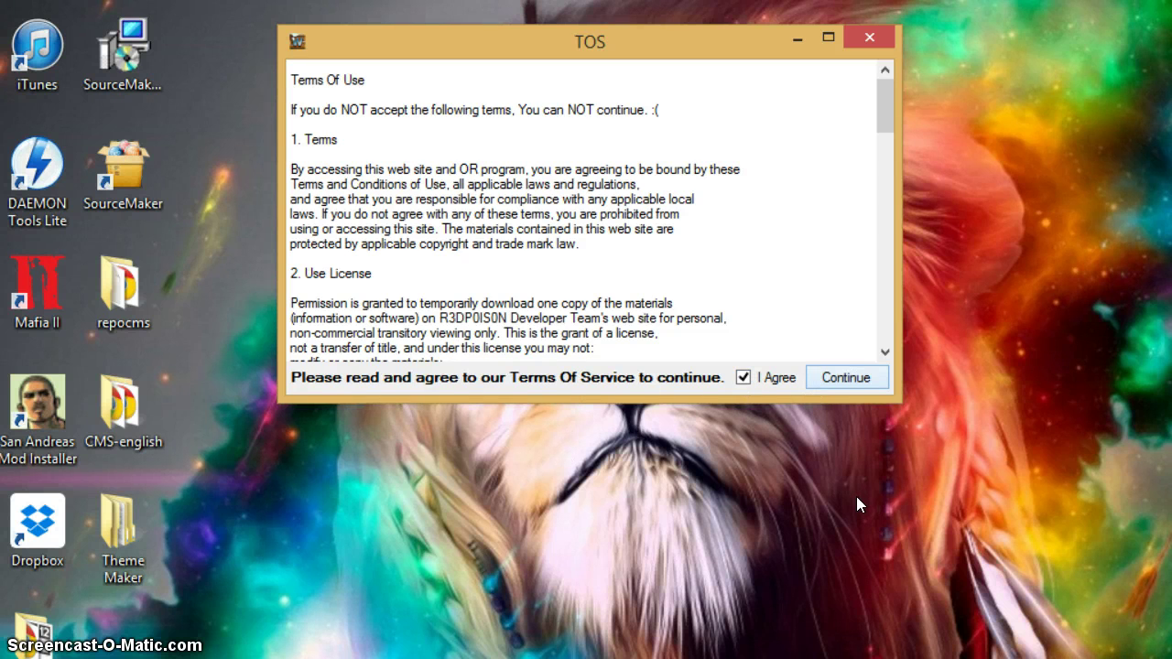
pyautogui.click(845, 378)
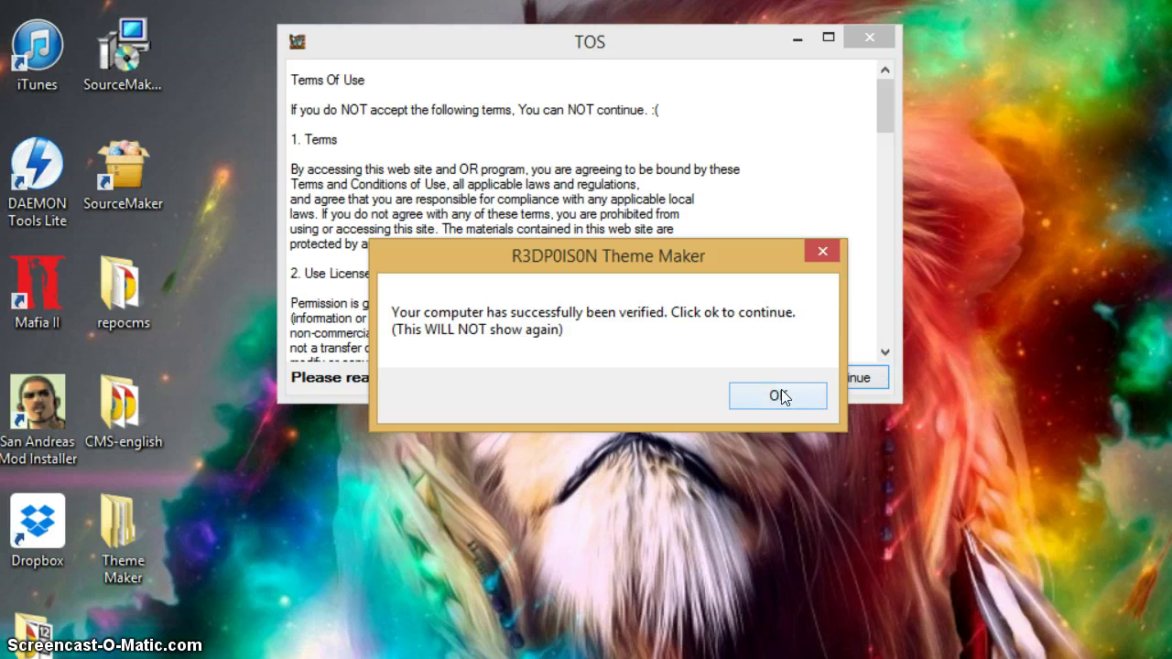
pyautogui.click(768, 403)
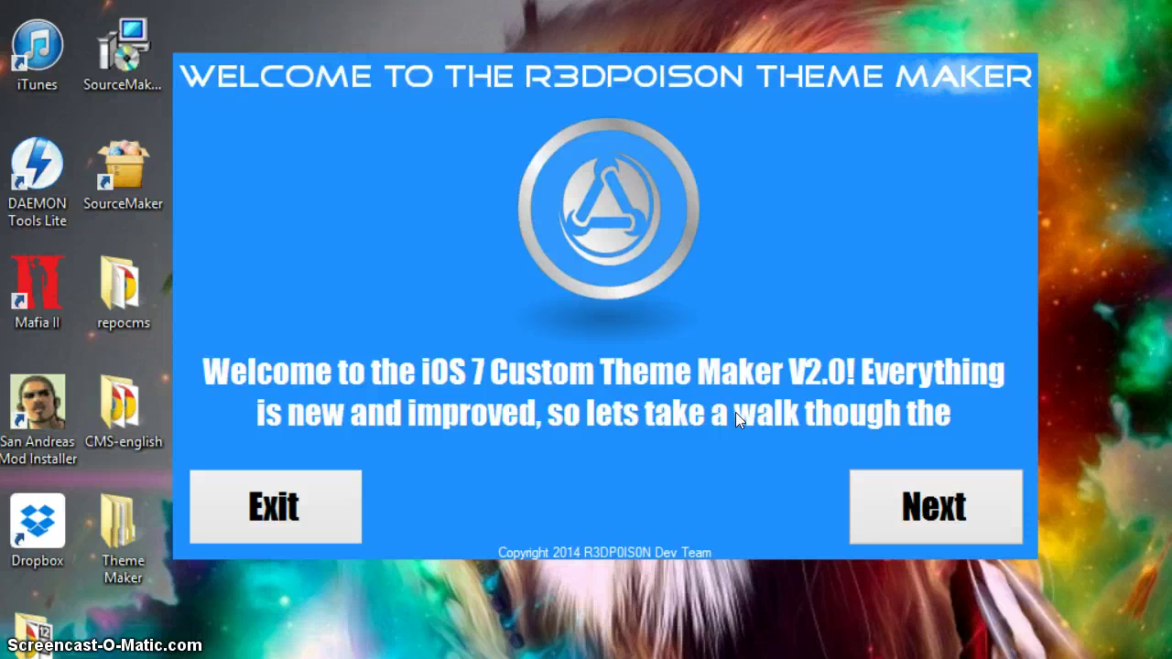
pyautogui.click(969, 512)
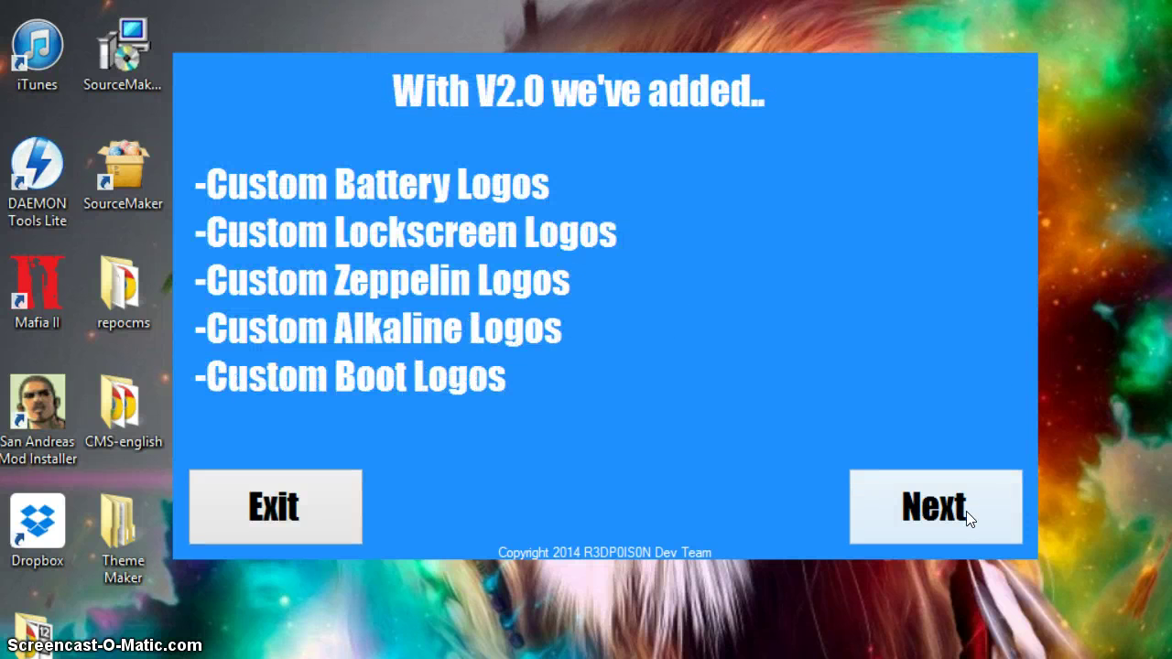
pyautogui.click(969, 511)
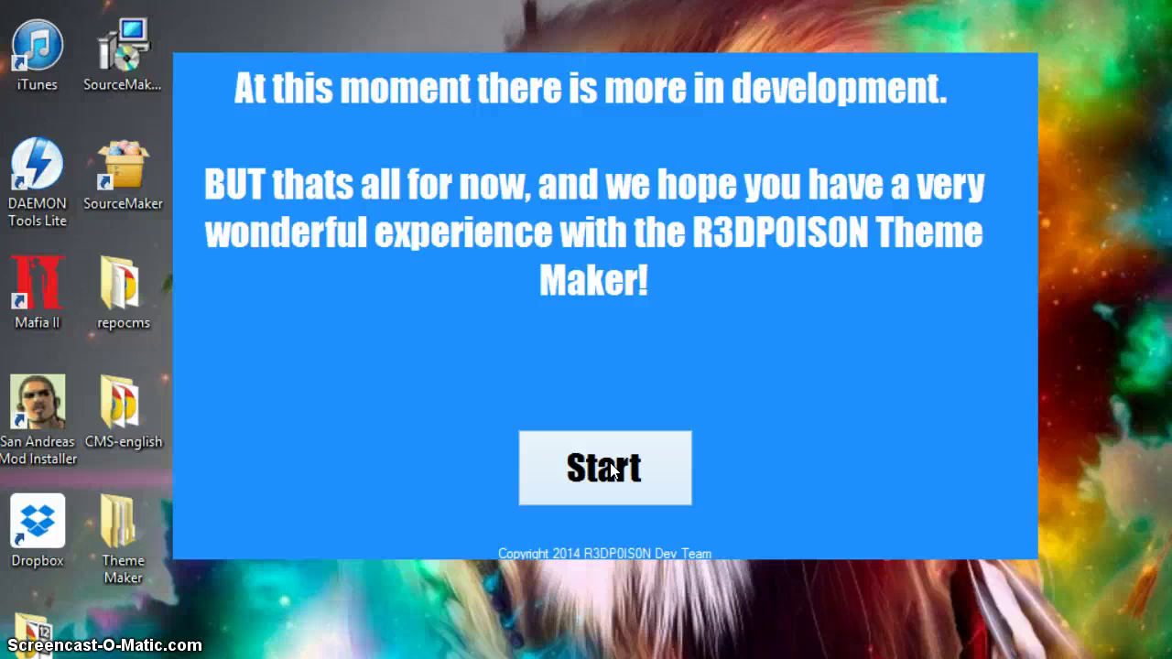
pyautogui.click(673, 468)
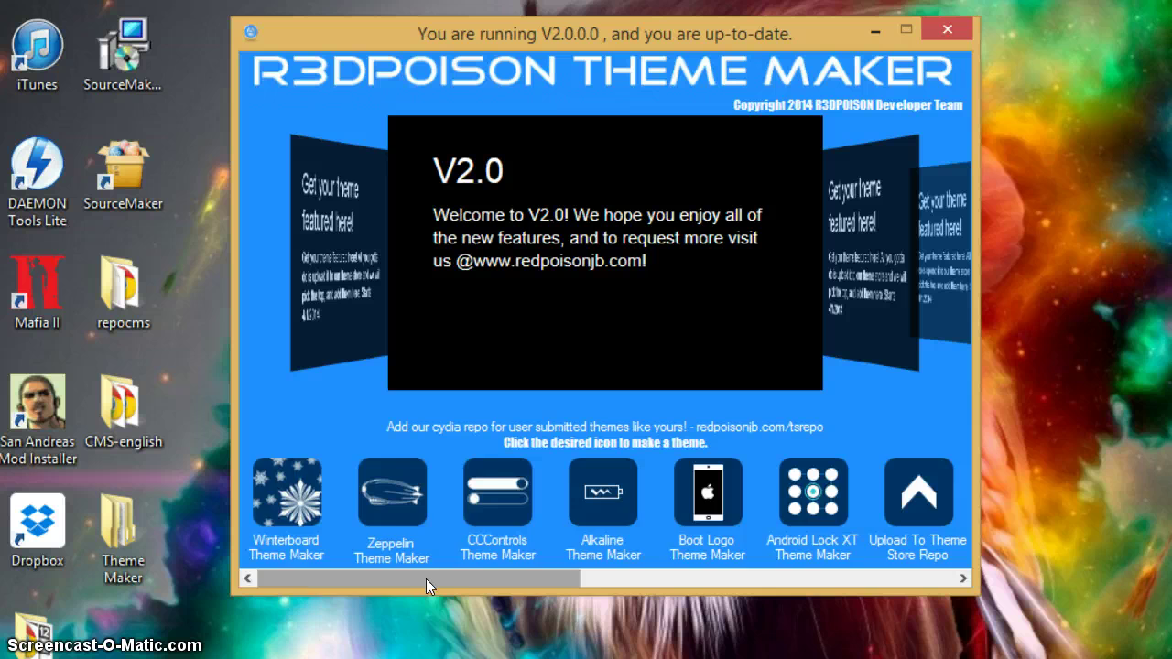
pyautogui.moveTo(426, 579); pyautogui.dragTo(406, 561)
pyautogui.moveTo(483, 586); pyautogui.dragTo(351, 587)
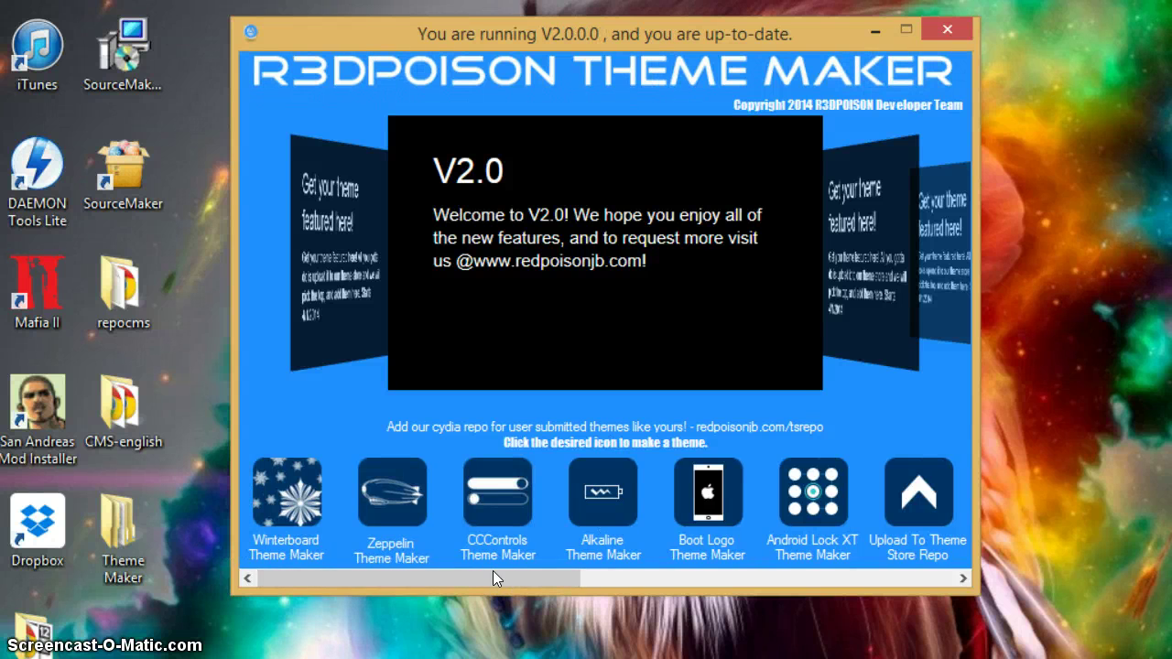
pyautogui.moveTo(492, 575); pyautogui.dragTo(399, 574)
# - Start a new Winterboard theme named 'Theme Test'
pyautogui.click(708, 495)
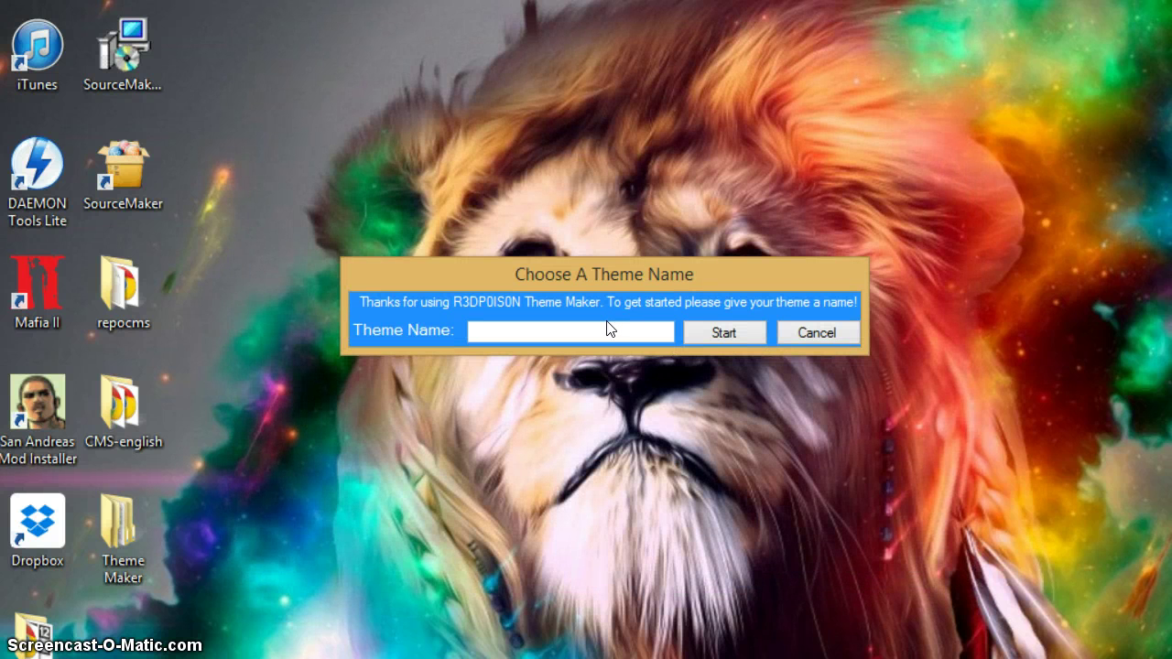
pyautogui.write('Theme Test')
pyautogui.click(721, 332)
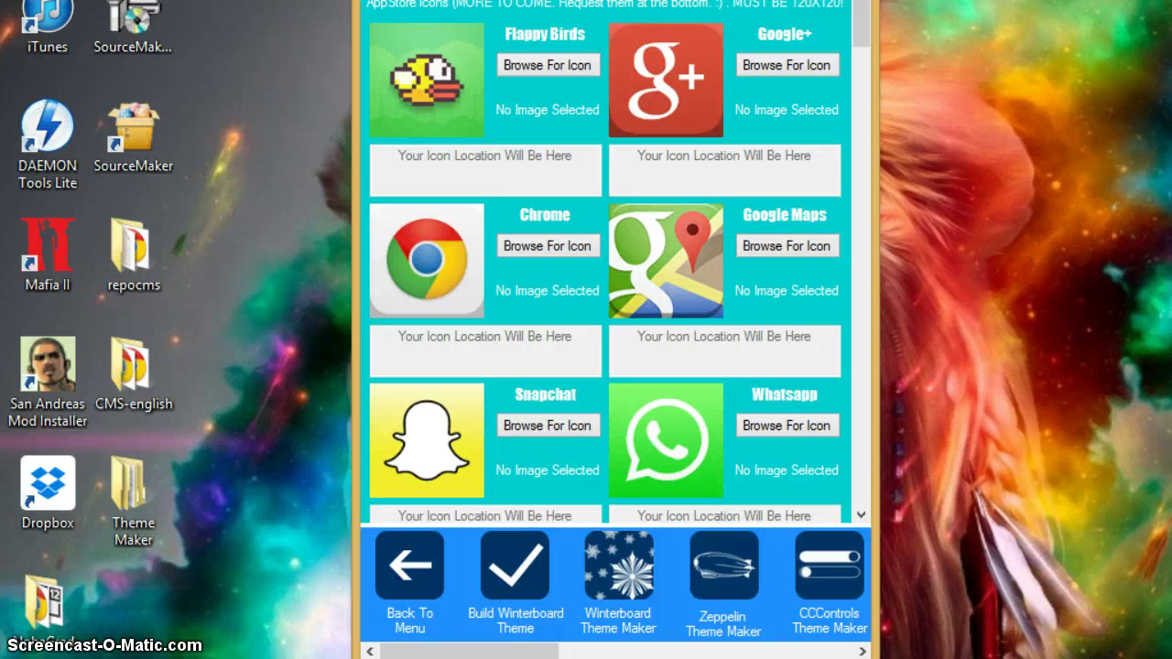
pyautogui.moveTo(551, 657); pyautogui.dragTo(507, 651)
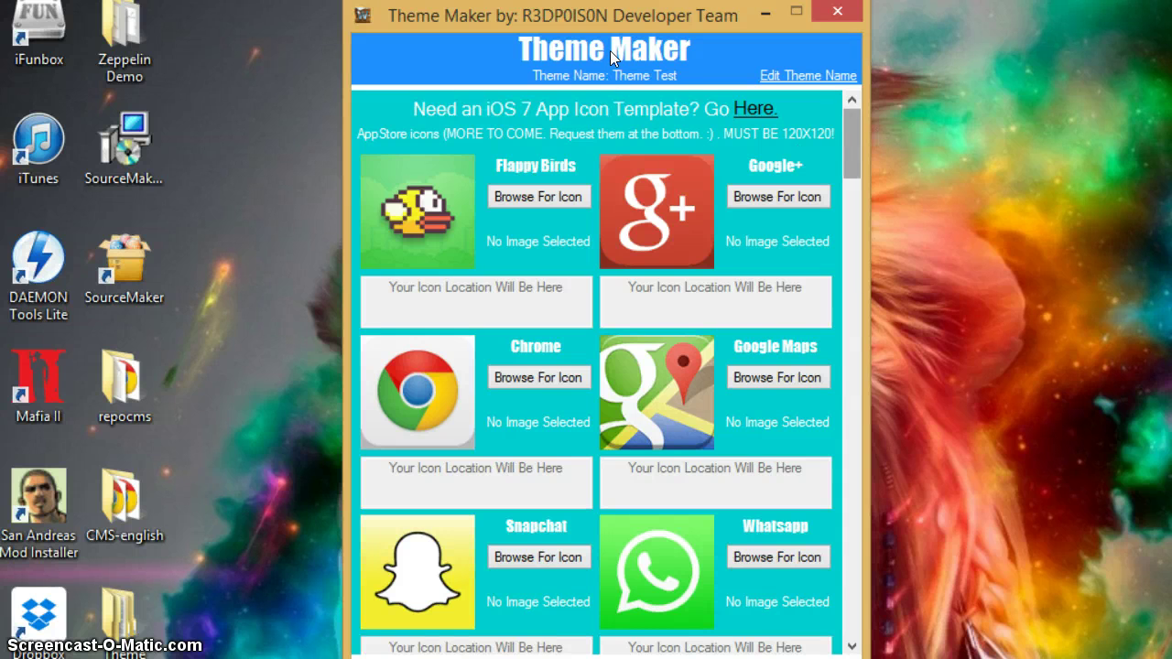
pyautogui.click(809, 75)
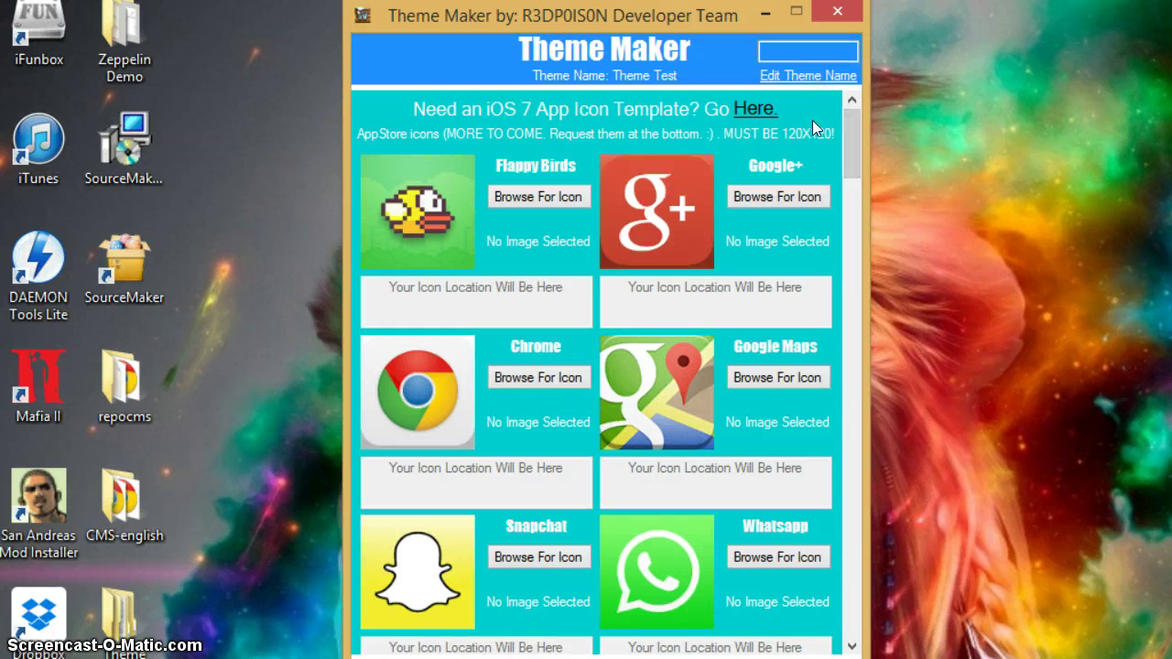
pyautogui.click(812, 50)
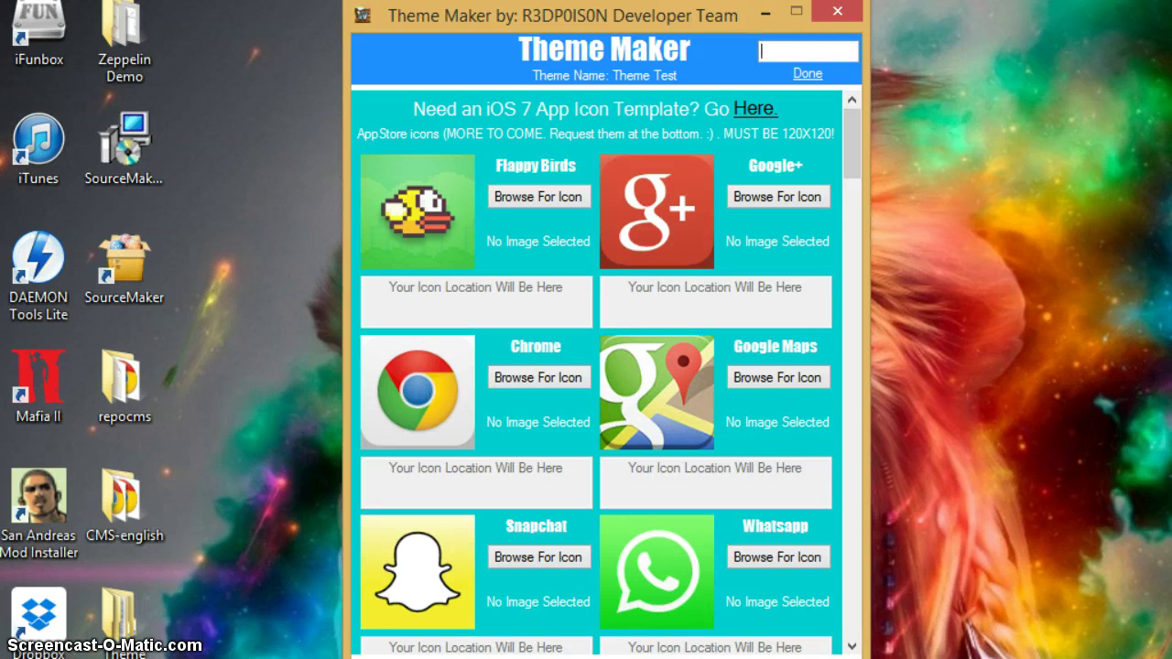
pyautogui.write('Thgel')
pyautogui.press('BackSpace')
pyautogui.press('BackSpace')
pyautogui.press('BackSpace')
pyautogui.press('BackSpace')
pyautogui.press('BackSpace')
pyautogui.write('Theme Maker Test')
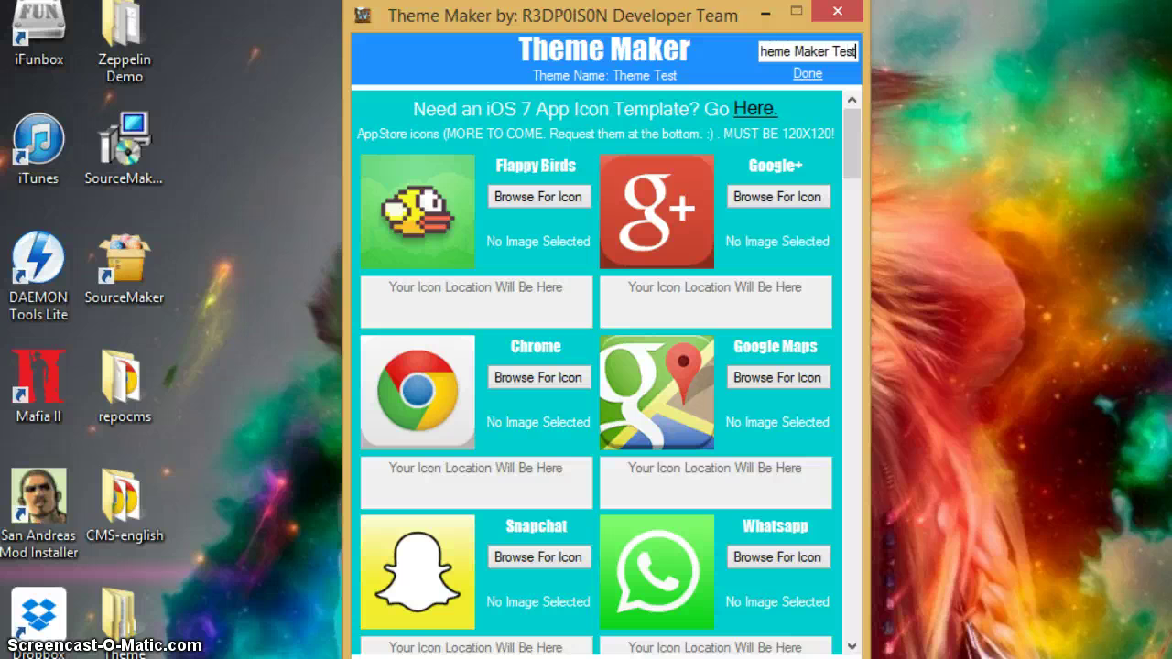
pyautogui.click(807, 74)
pyautogui.scroll(-5, 811, 83)
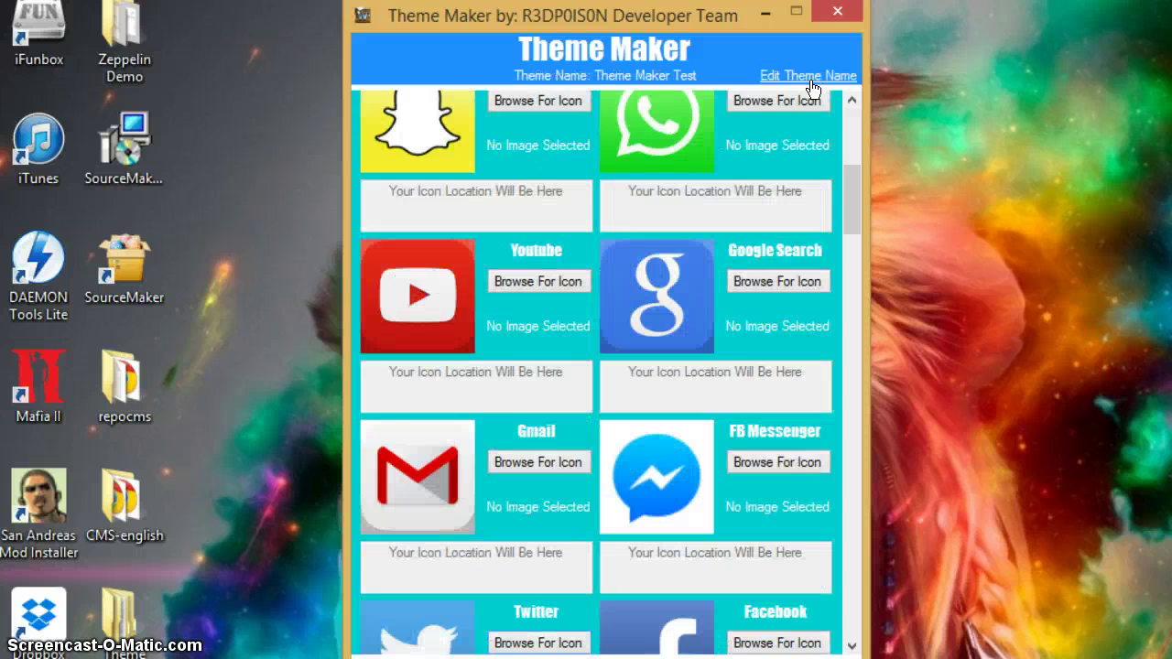
pyautogui.scroll(5, 848, 169)
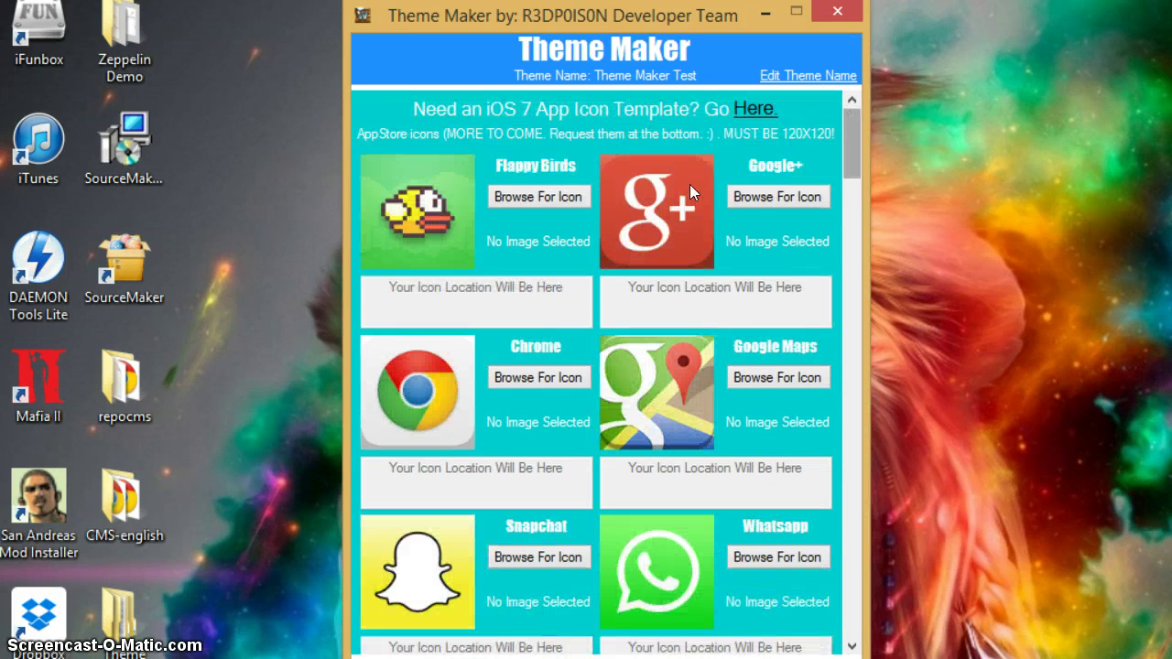
# - Assign C:\Theme Maker\CCControls.png as the Flappy Birds icon
pyautogui.click(534, 202)
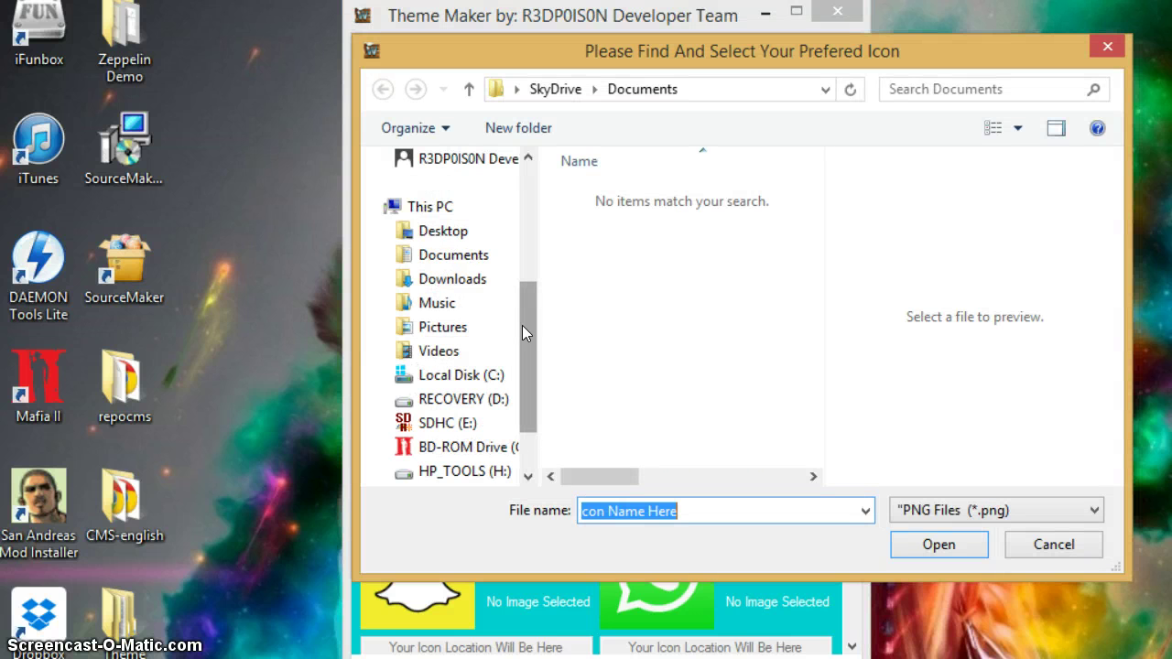
pyautogui.moveTo(523, 332); pyautogui.dragTo(536, 184)
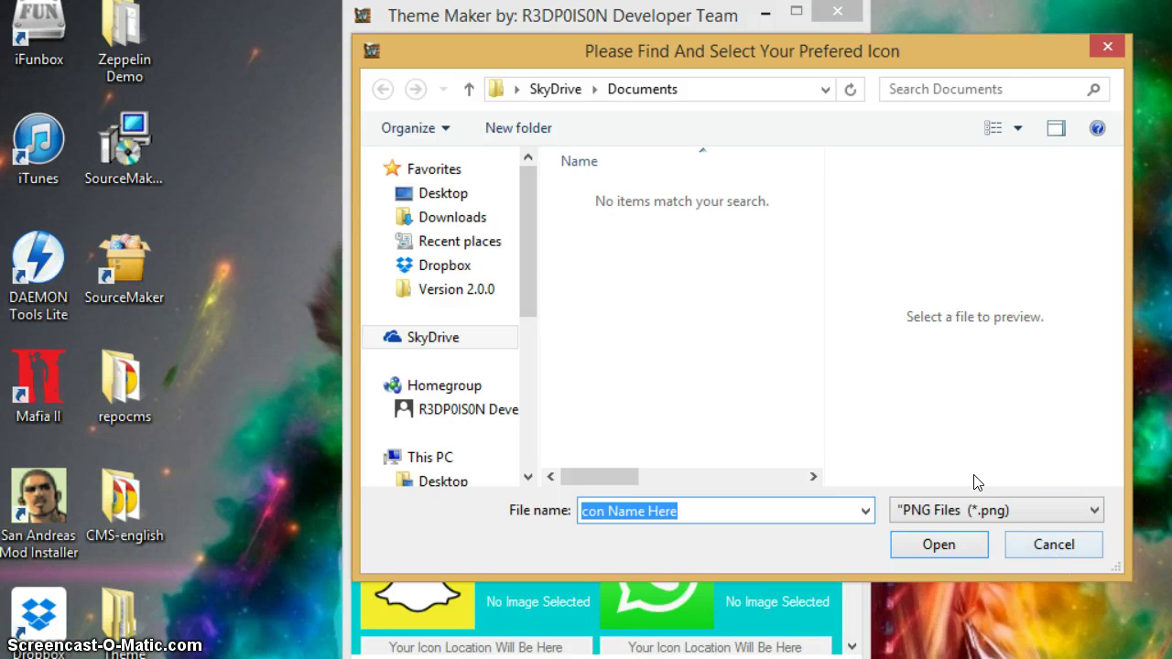
pyautogui.moveTo(527, 189); pyautogui.dragTo(528, 224)
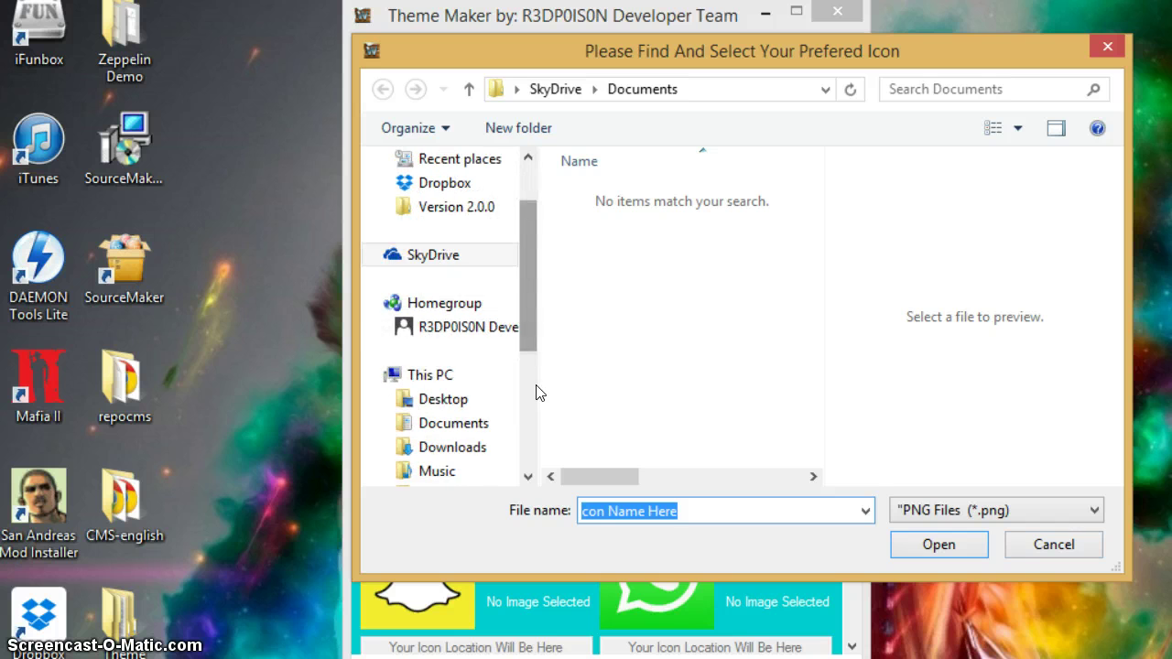
pyautogui.moveTo(533, 319); pyautogui.dragTo(538, 366)
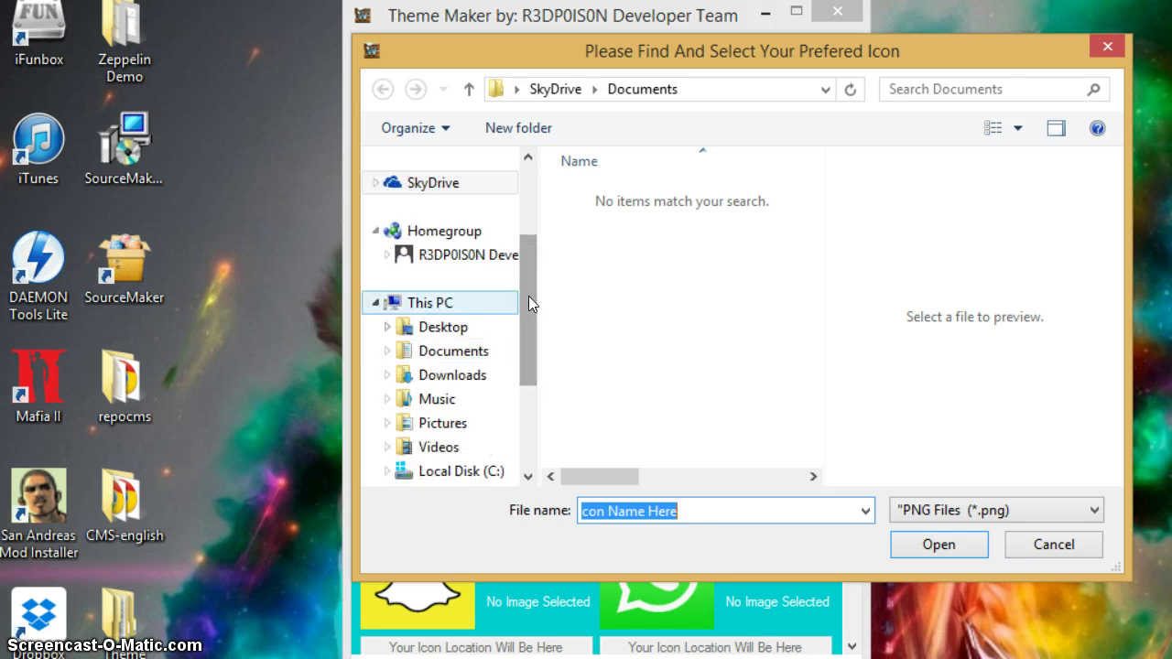
pyautogui.moveTo(532, 299); pyautogui.dragTo(528, 359)
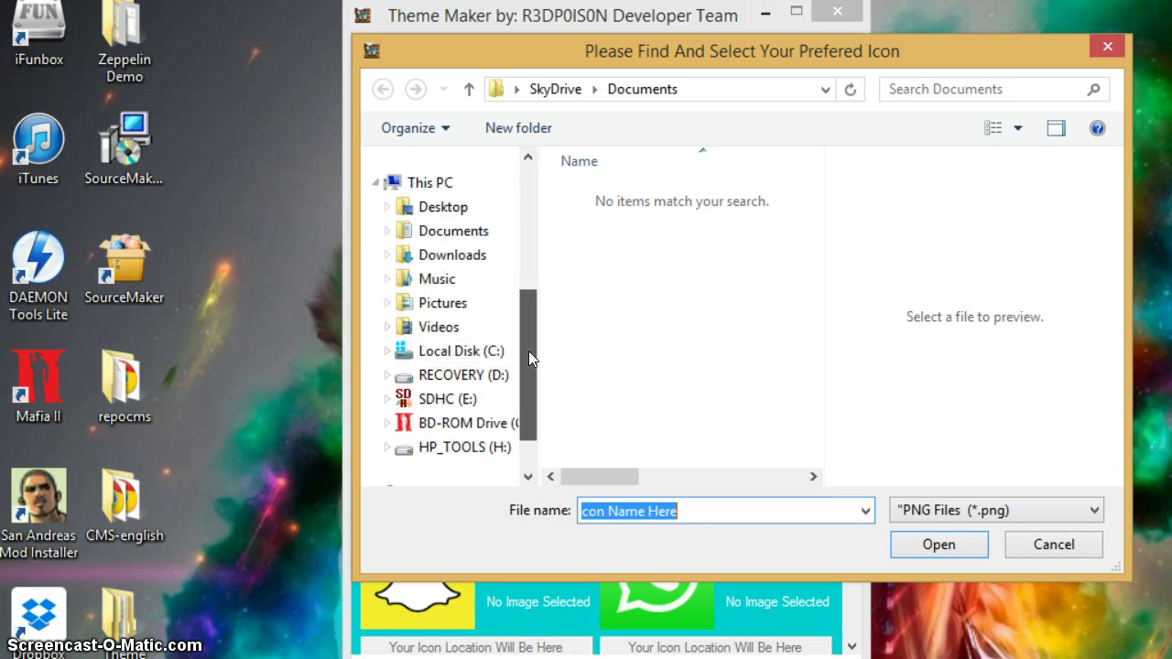
pyautogui.click(454, 351)
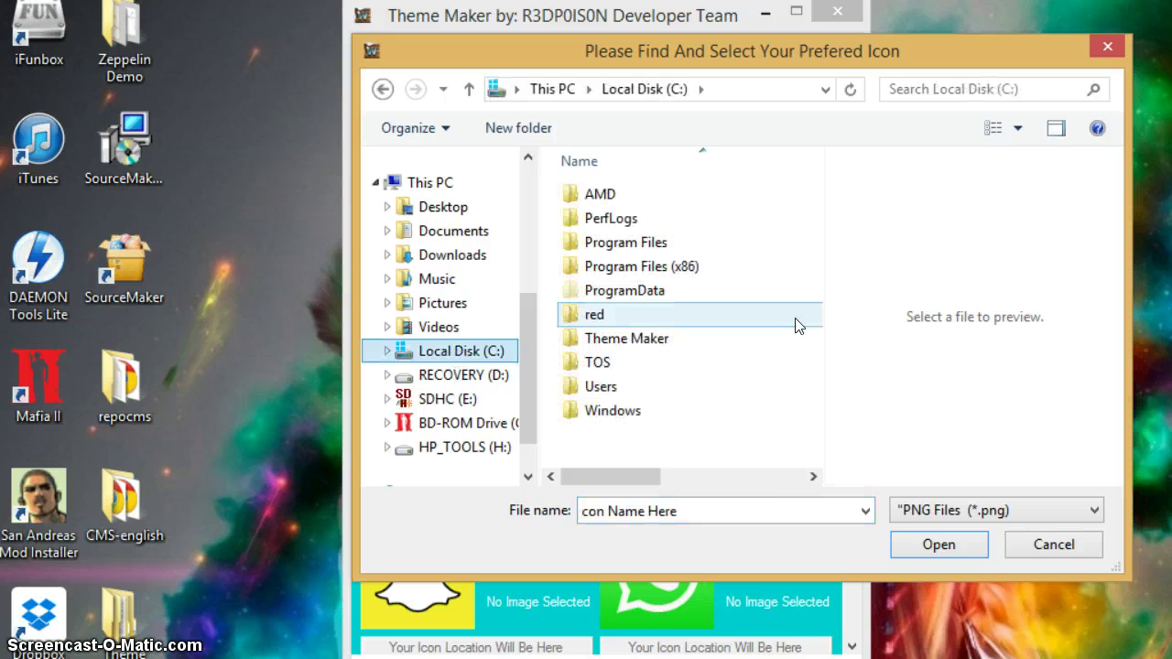
pyautogui.doubleClick(663, 339)
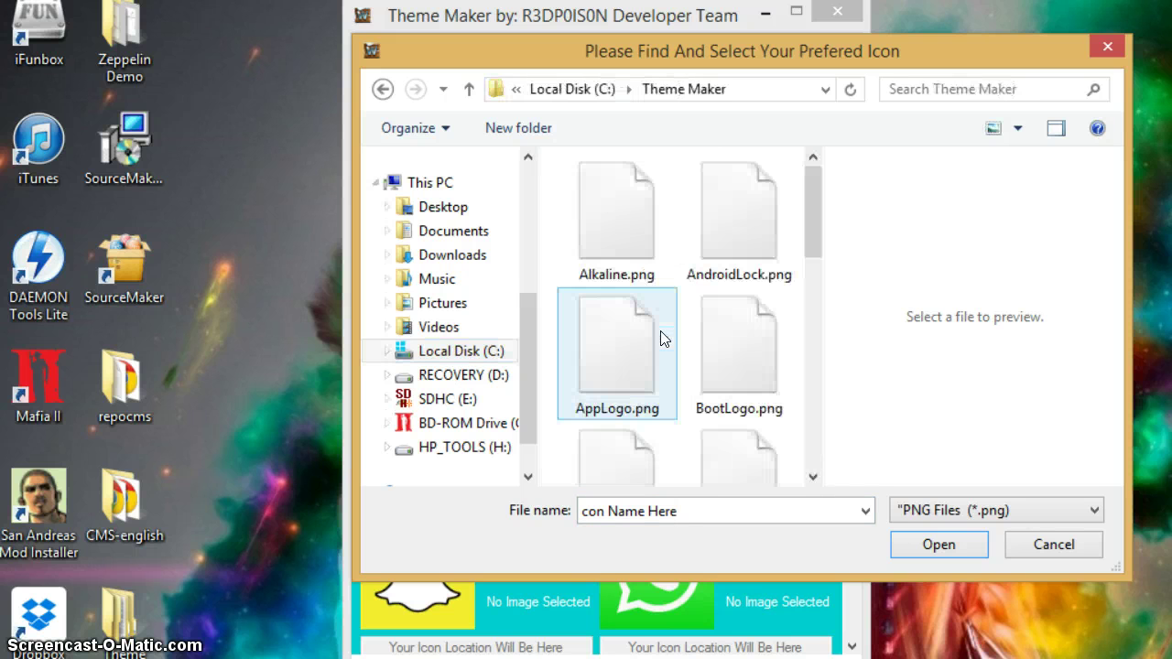
pyautogui.moveTo(806, 206); pyautogui.dragTo(808, 257)
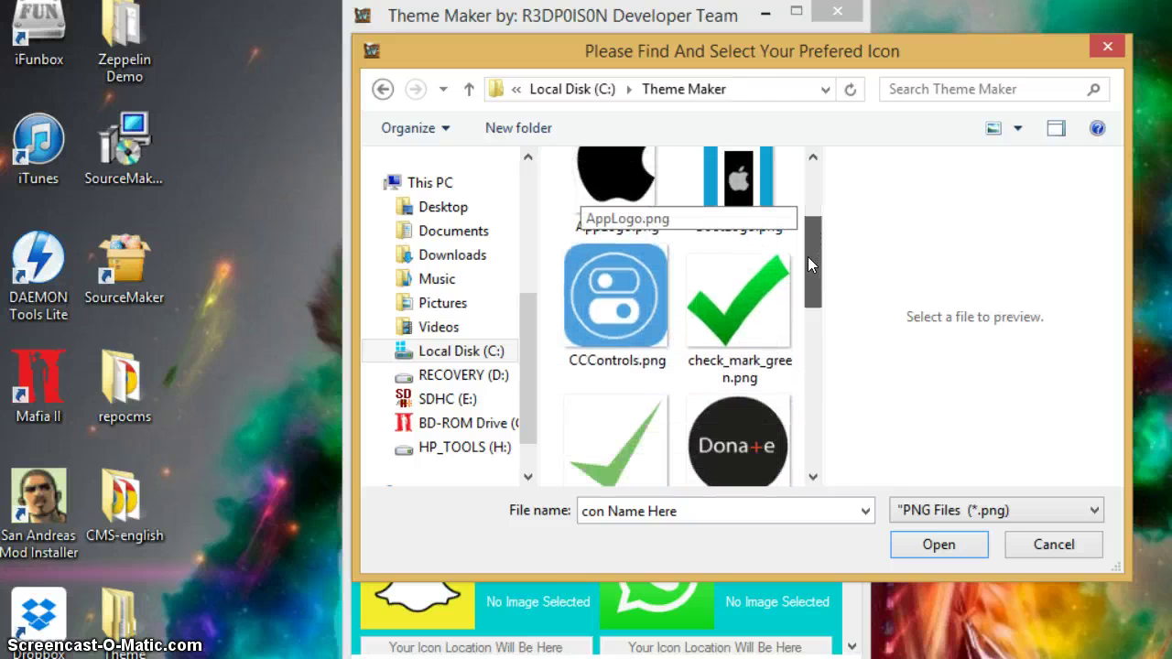
pyautogui.click(584, 284)
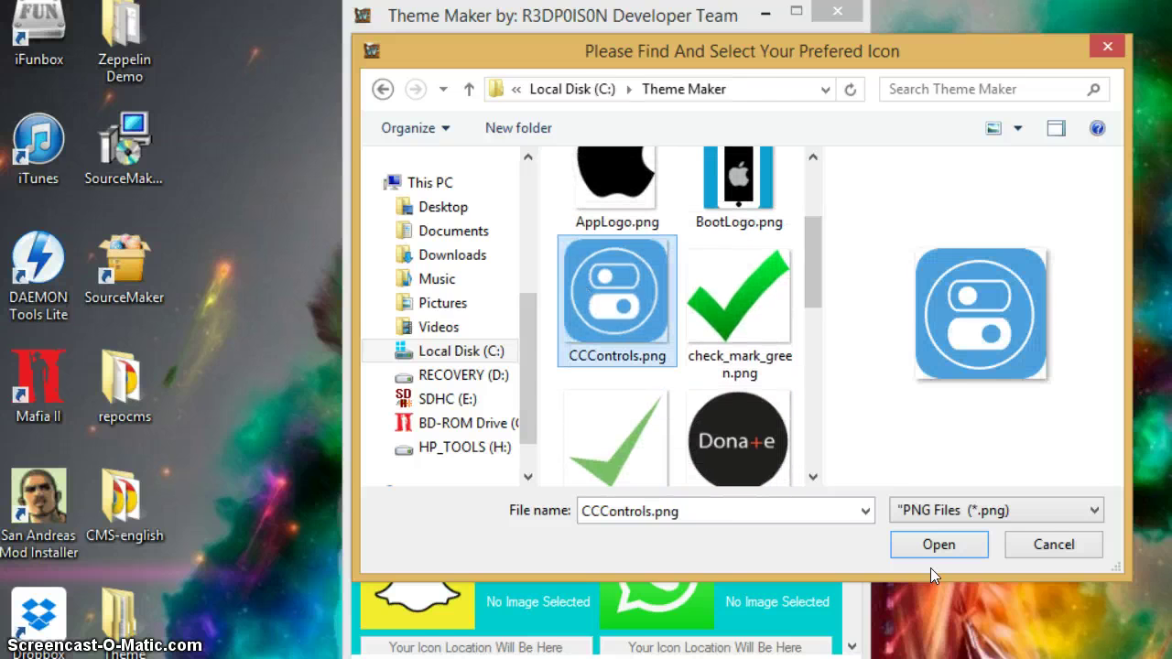
pyautogui.click(978, 551)
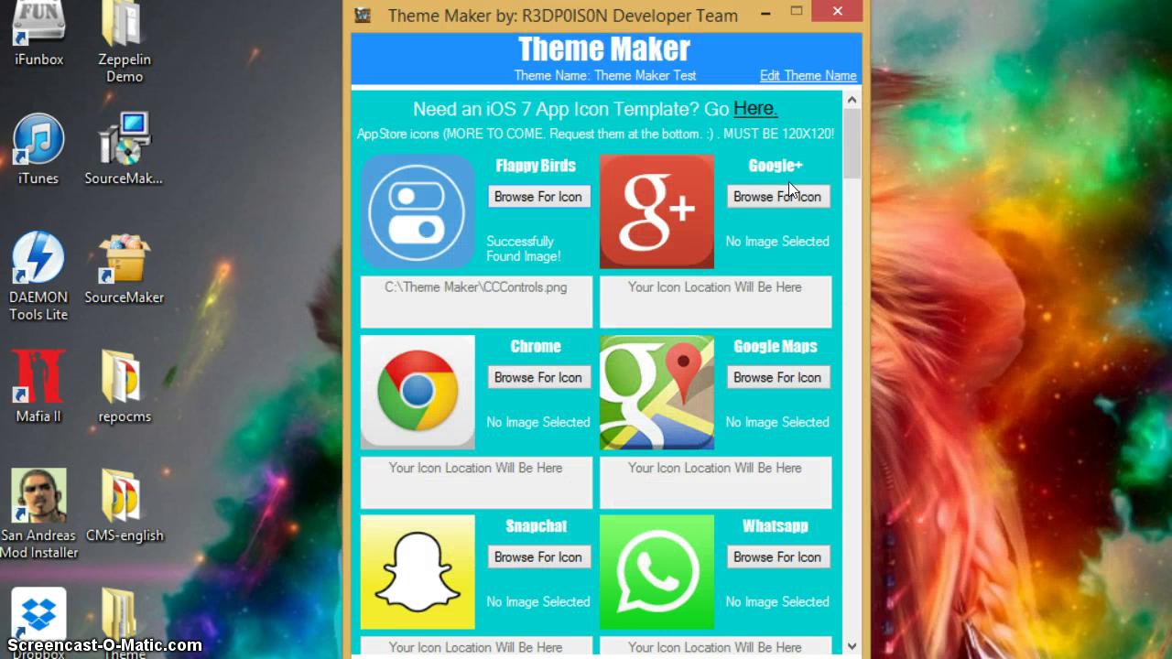
# - Assign CCControls.png as the Google+ icon too
pyautogui.click(788, 193)
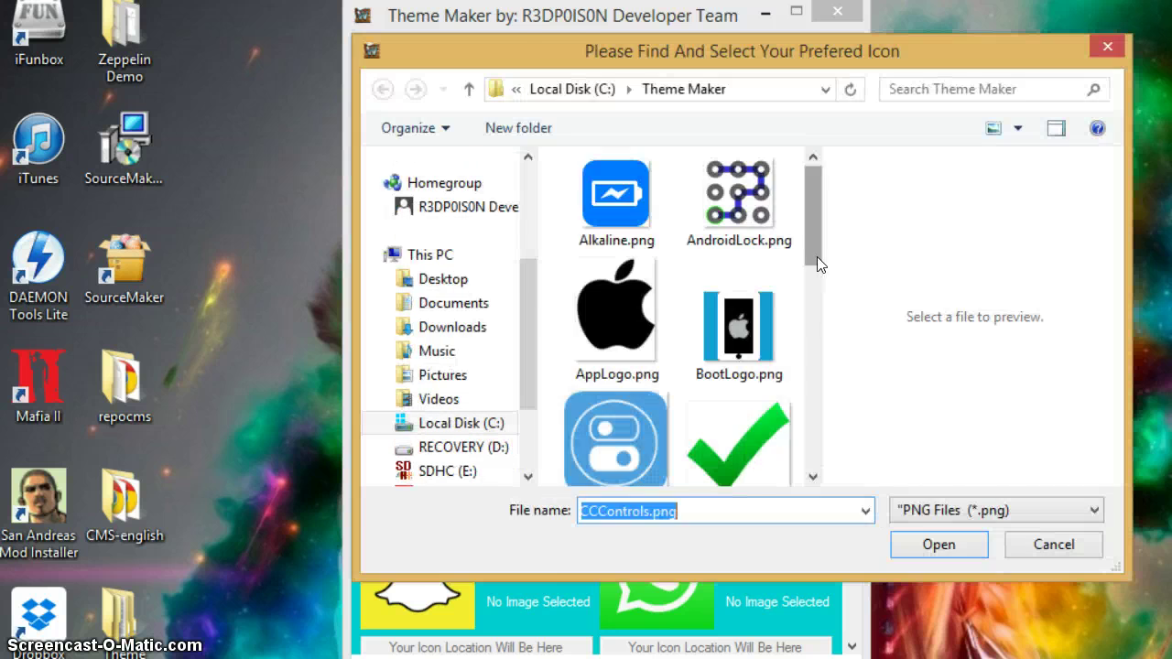
pyautogui.scroll(-2, 817, 257)
pyautogui.doubleClick(661, 281)
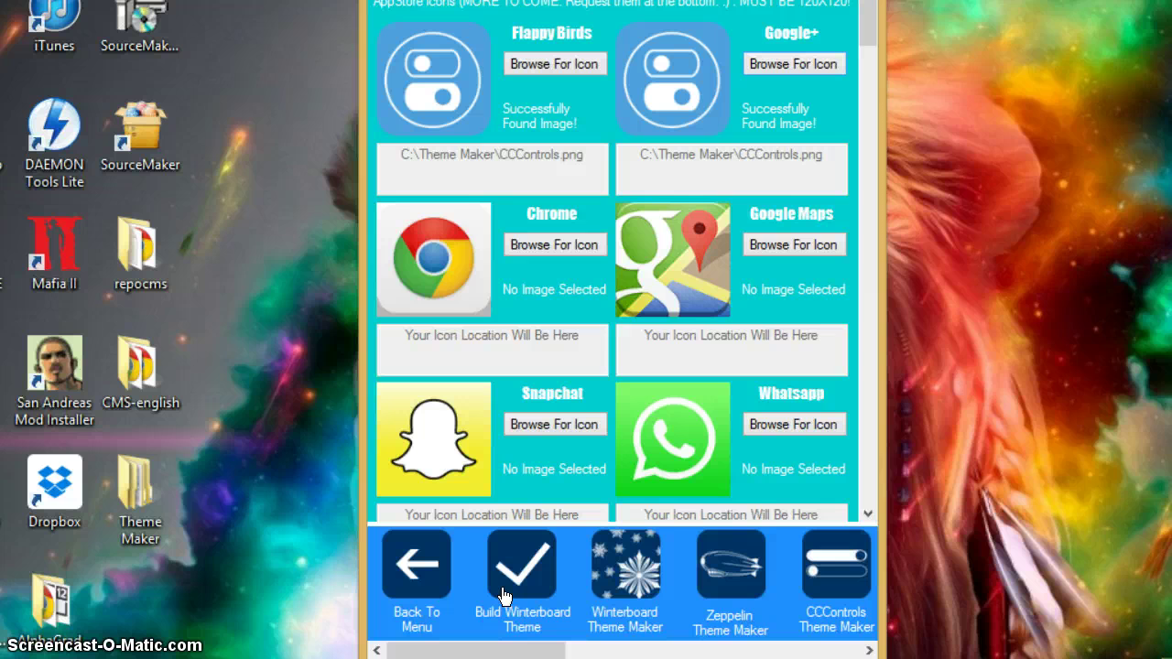
# - Build the Winterboard theme, confirming the icons are 120X120
pyautogui.click(505, 596)
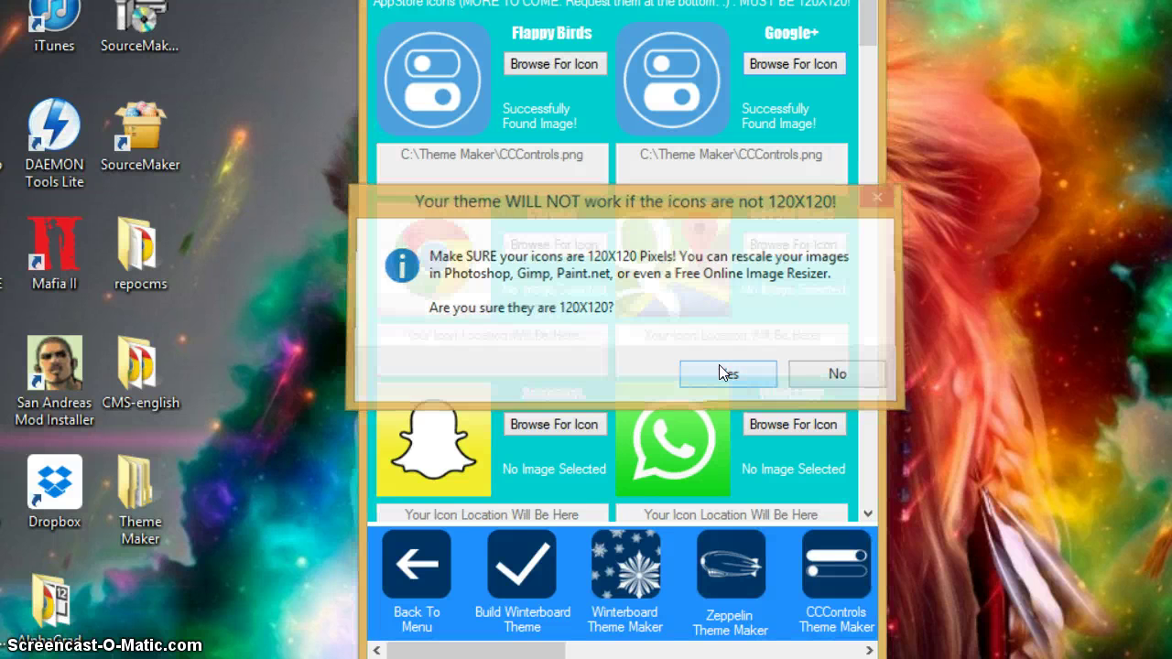
pyautogui.click(722, 370)
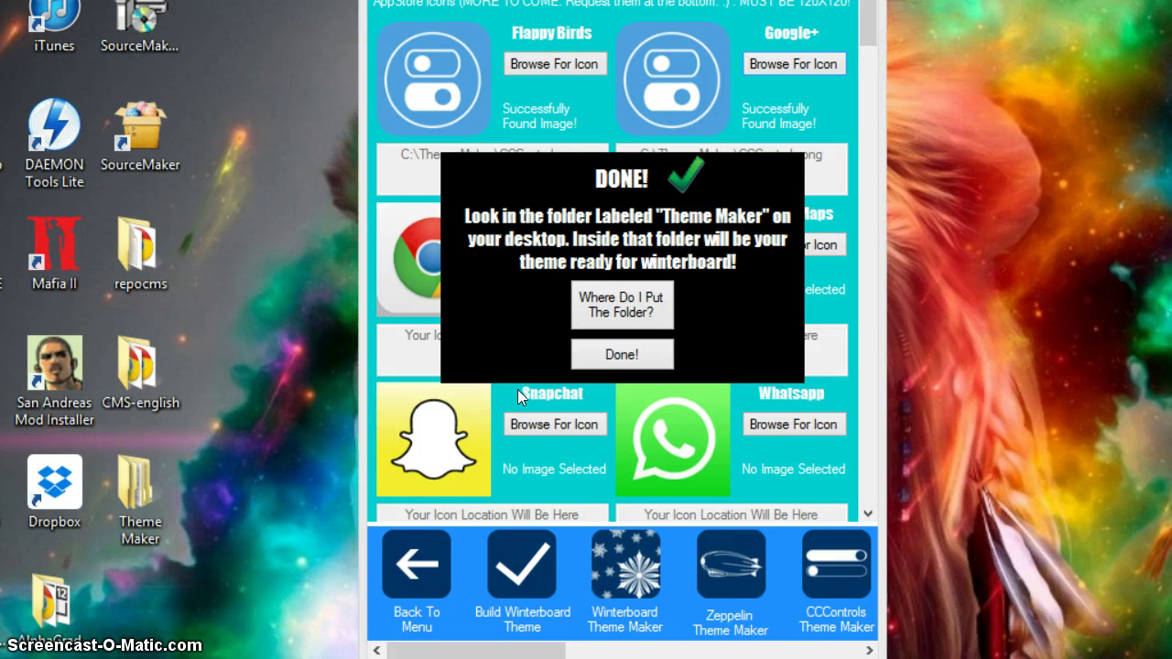
# - Dismiss the DONE message and open the Bundles folder inside Theme Maker Test.theme
pyautogui.click(628, 354)
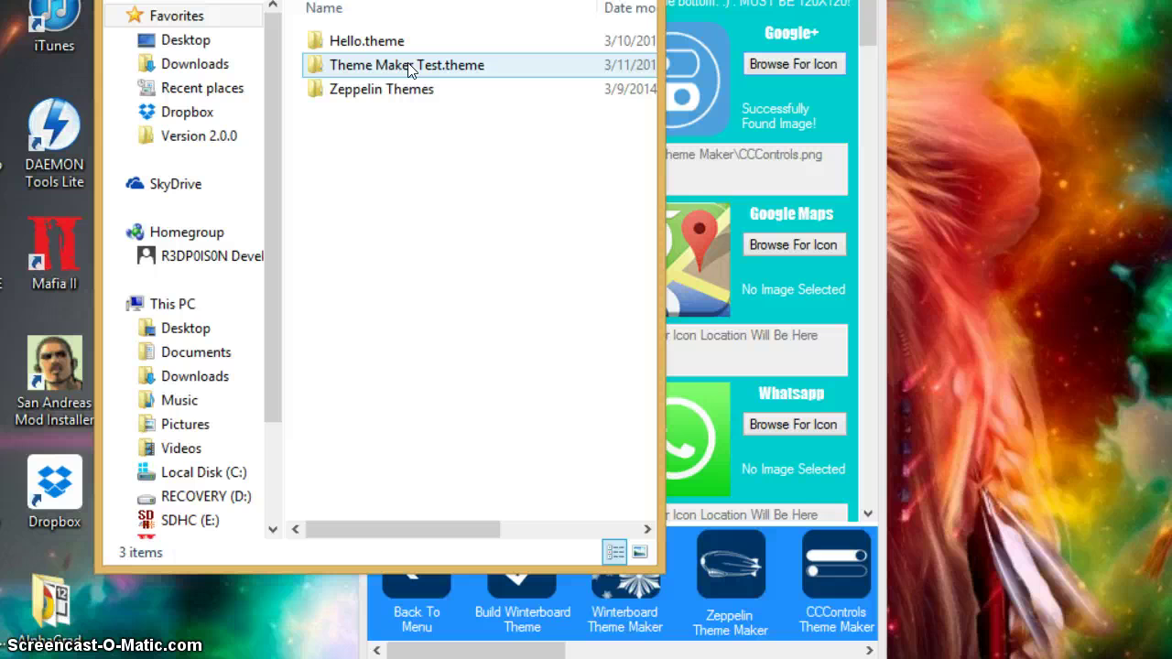
pyautogui.click(414, 66)
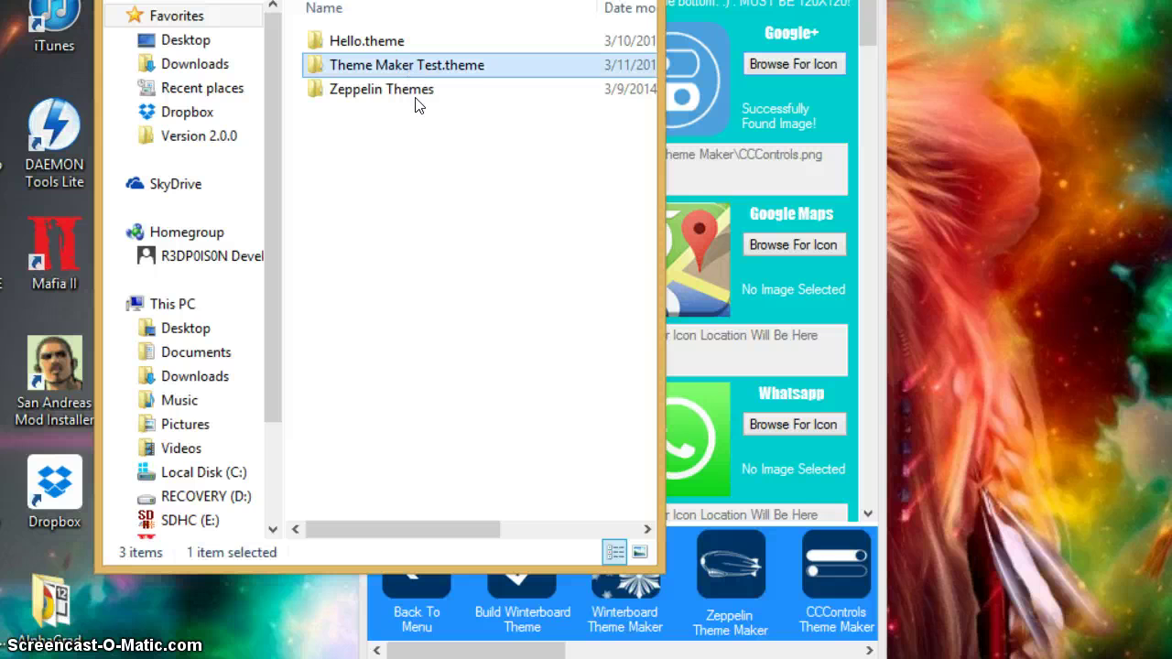
pyautogui.press('Return')
pyautogui.click(376, 42)
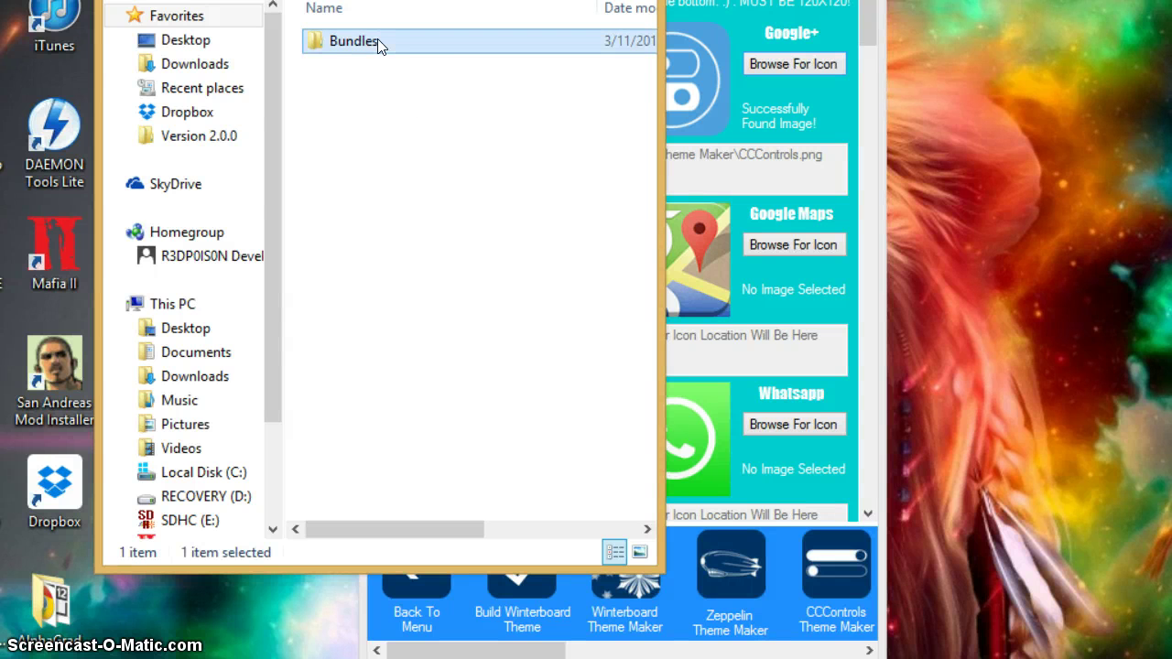
pyautogui.doubleClick(377, 42)
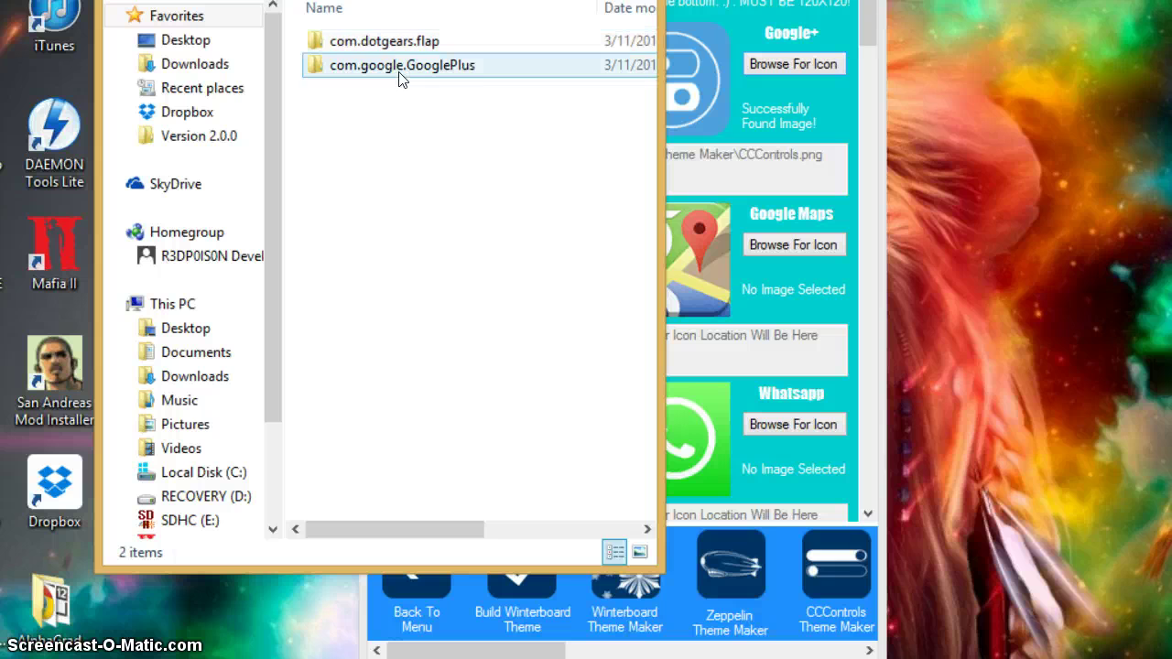
pyautogui.click(403, 41)
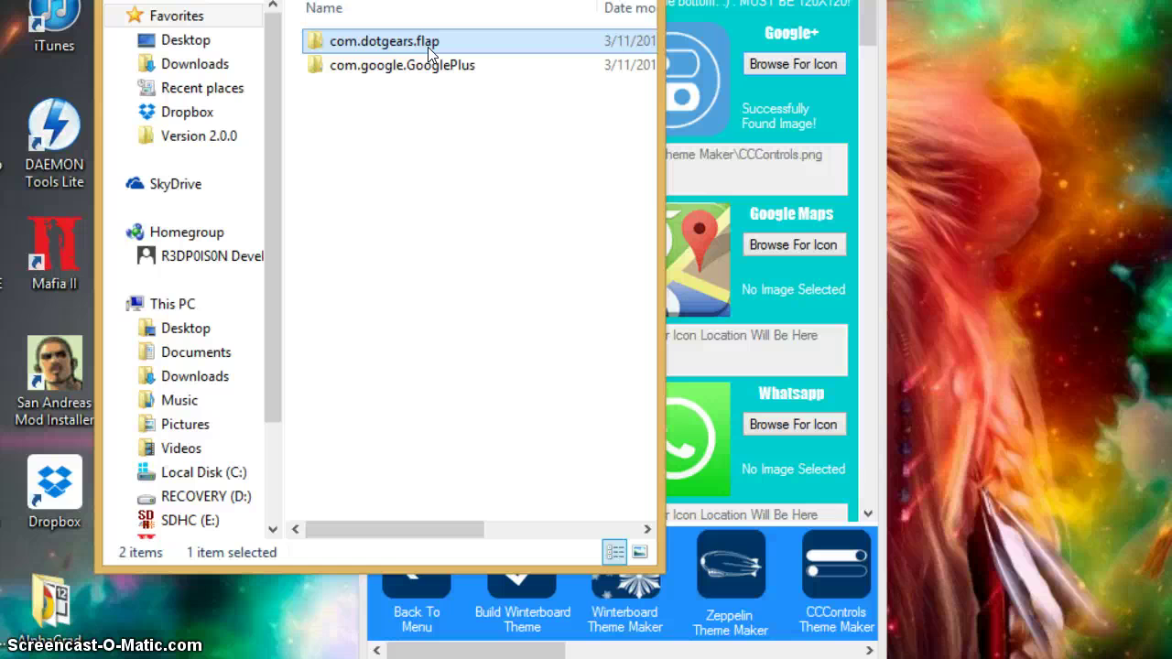
# - Check the com.google.GooglePlus bundle, then return to the Theme Maker folder
pyautogui.moveTo(428, 2); pyautogui.dragTo(212, 13)
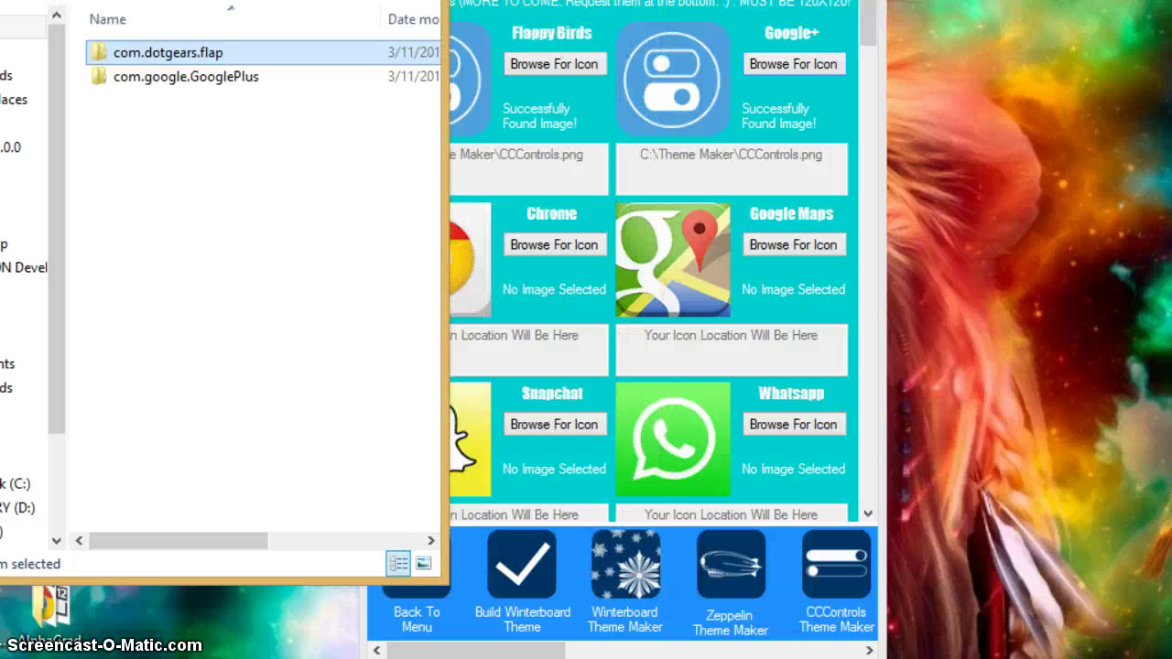
pyautogui.click(218, 73)
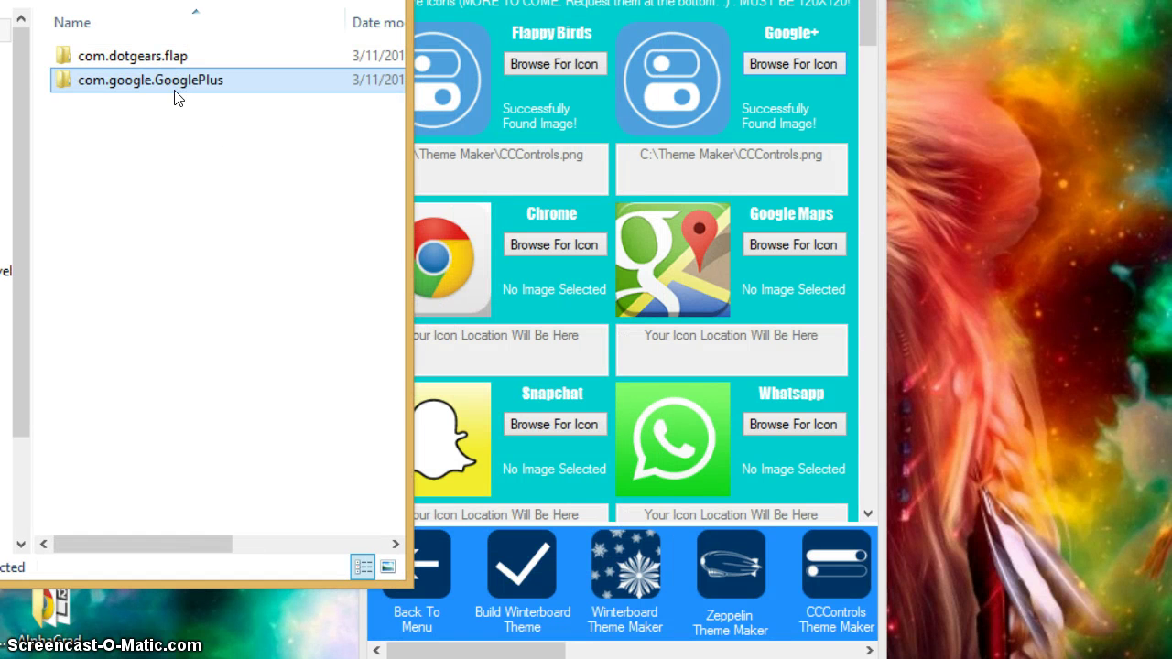
pyautogui.moveTo(123, 2); pyautogui.dragTo(587, 21)
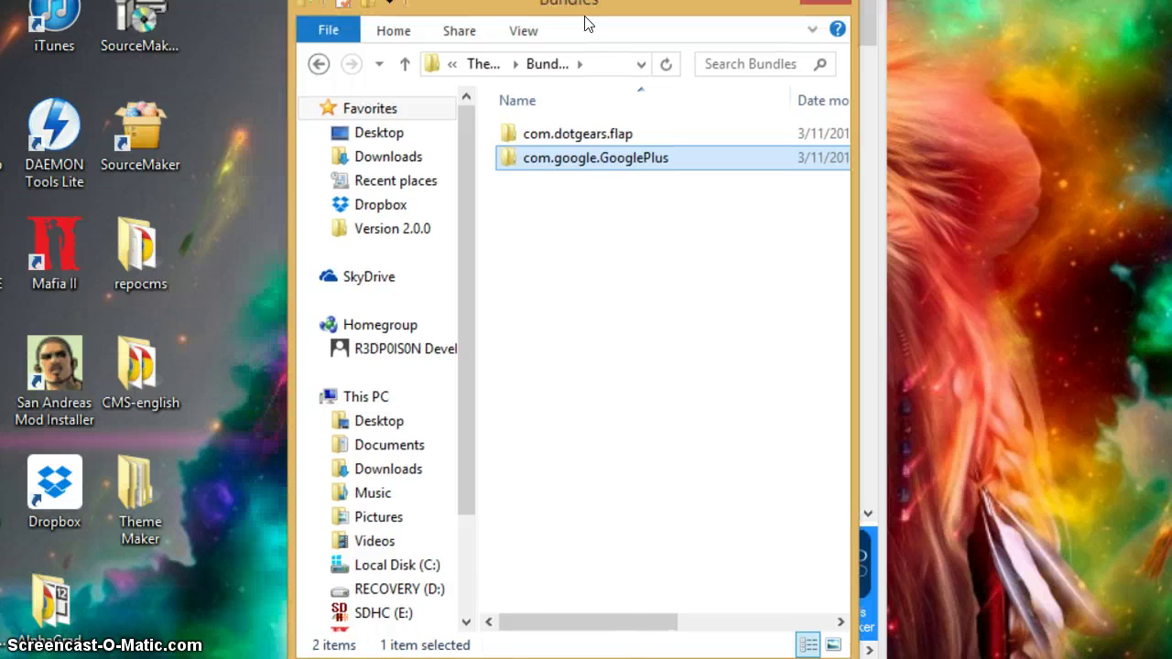
pyautogui.click(317, 65)
pyautogui.click(318, 65)
pyautogui.click(316, 64)
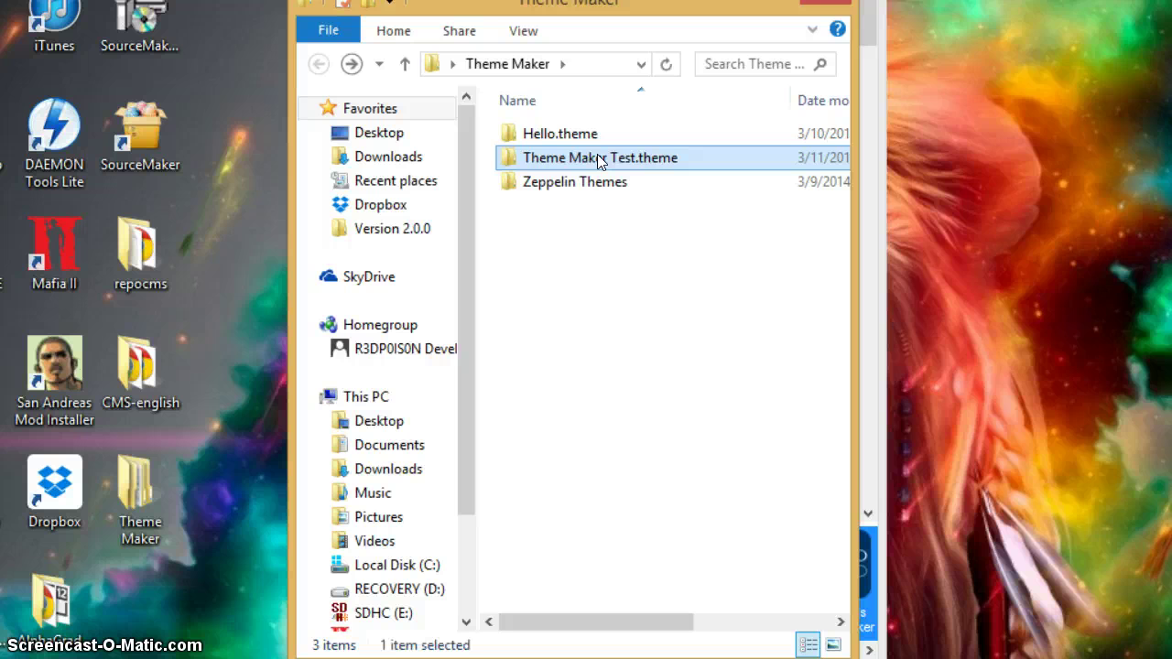
# - Zip the folder as Theme Maker Test.theme.zip and minimize the Explorer window
pyautogui.rightClick(600, 161)
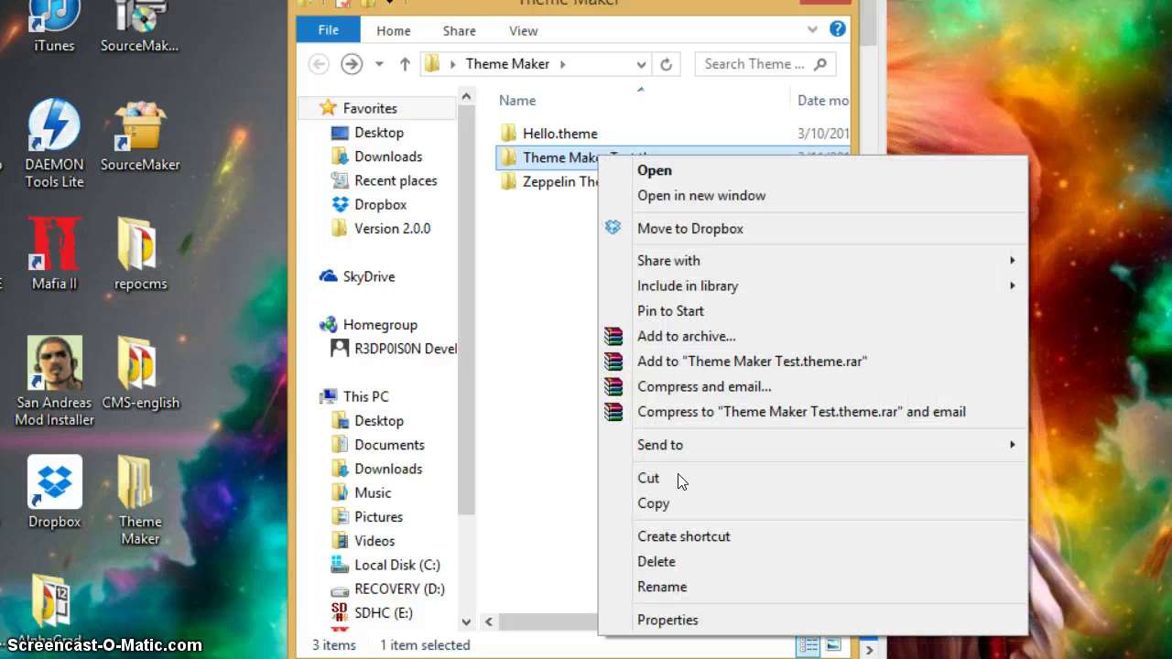
pyautogui.moveTo(694, 446)
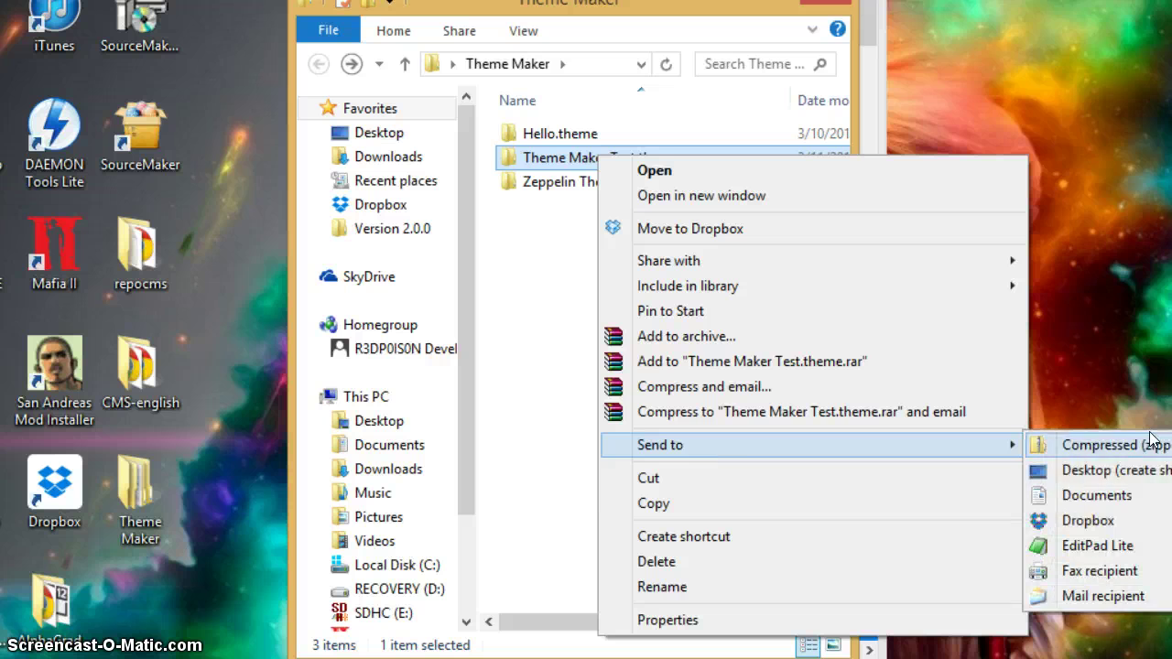
pyautogui.click(1085, 444)
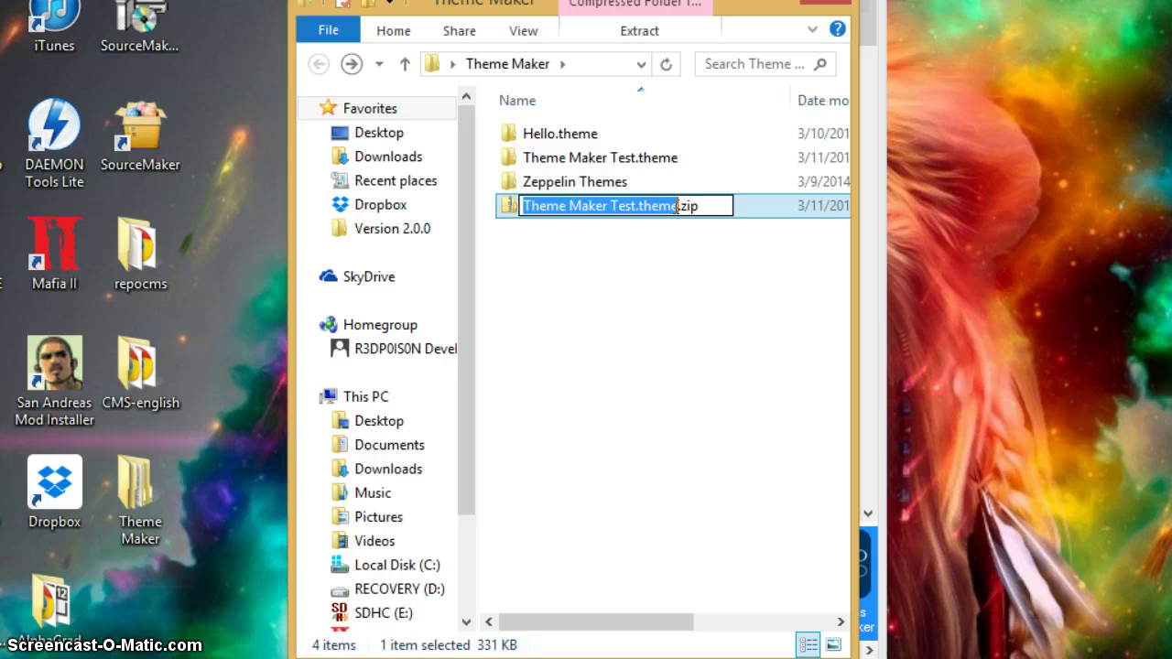
pyautogui.click(677, 207)
pyautogui.moveTo(720, 13); pyautogui.dragTo(437, 85)
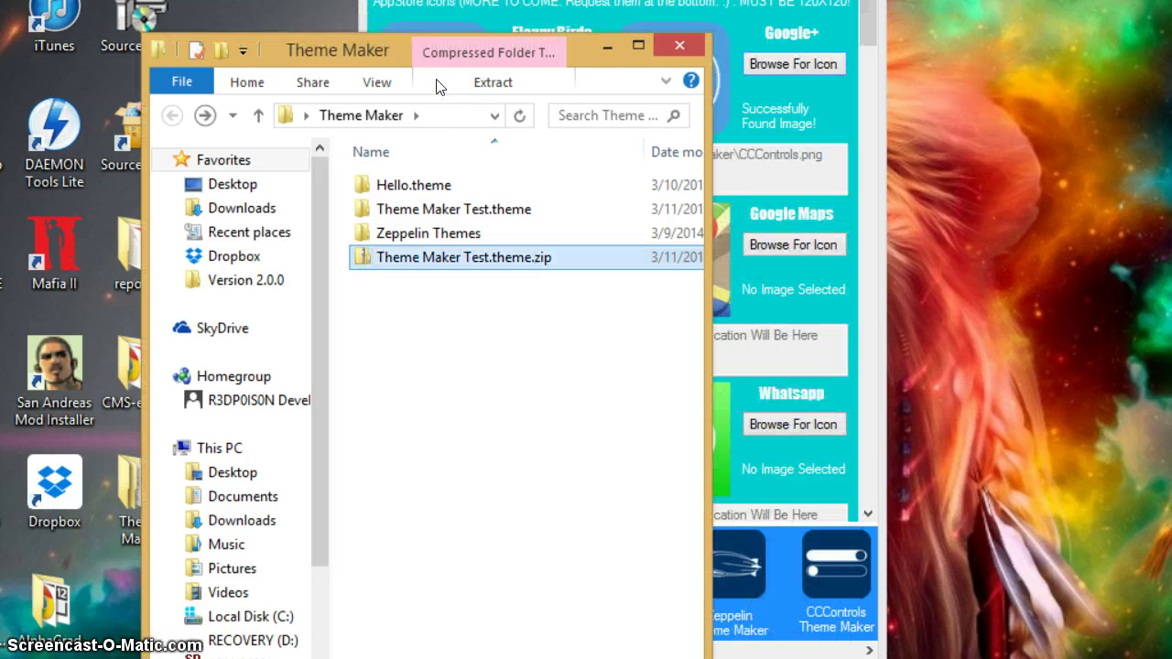
pyautogui.click(607, 46)
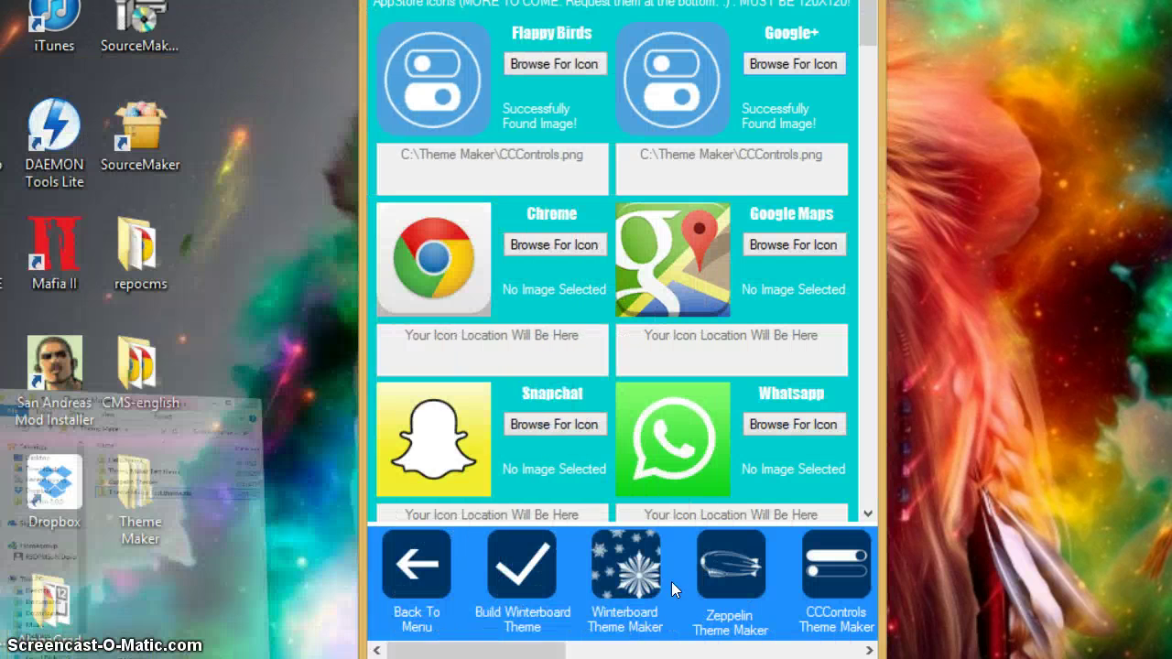
# - Open Upload To Theme Store Repo, accept losing unsaved work, and enter your name
pyautogui.moveTo(533, 652); pyautogui.dragTo(753, 648)
pyautogui.click(693, 552)
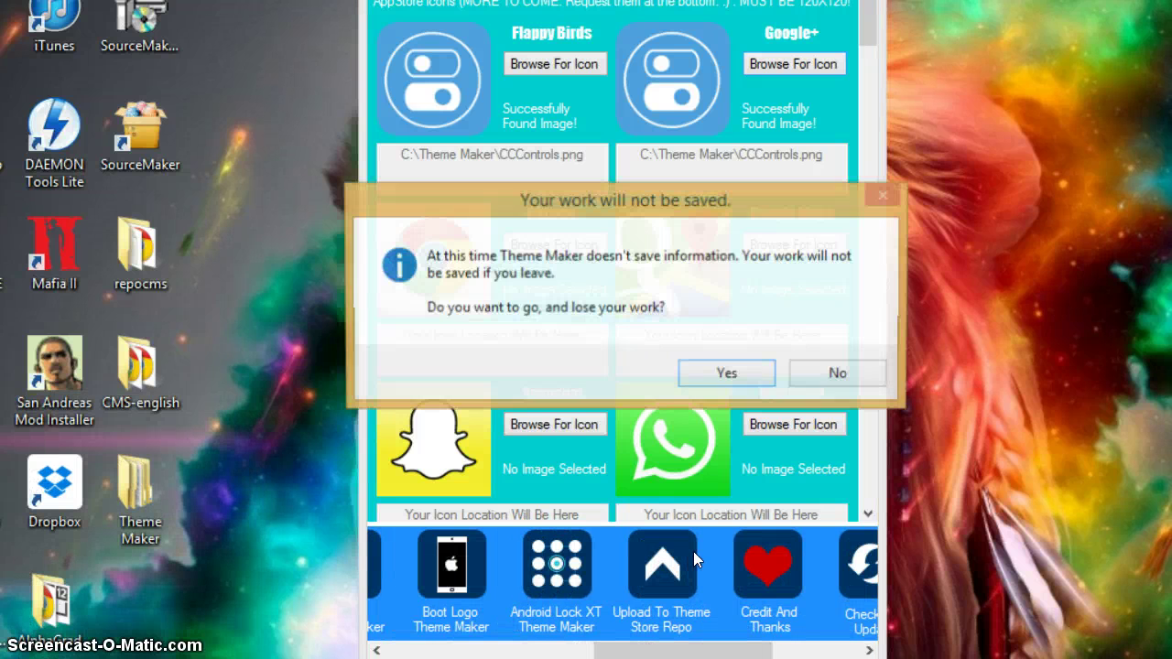
pyautogui.click(729, 374)
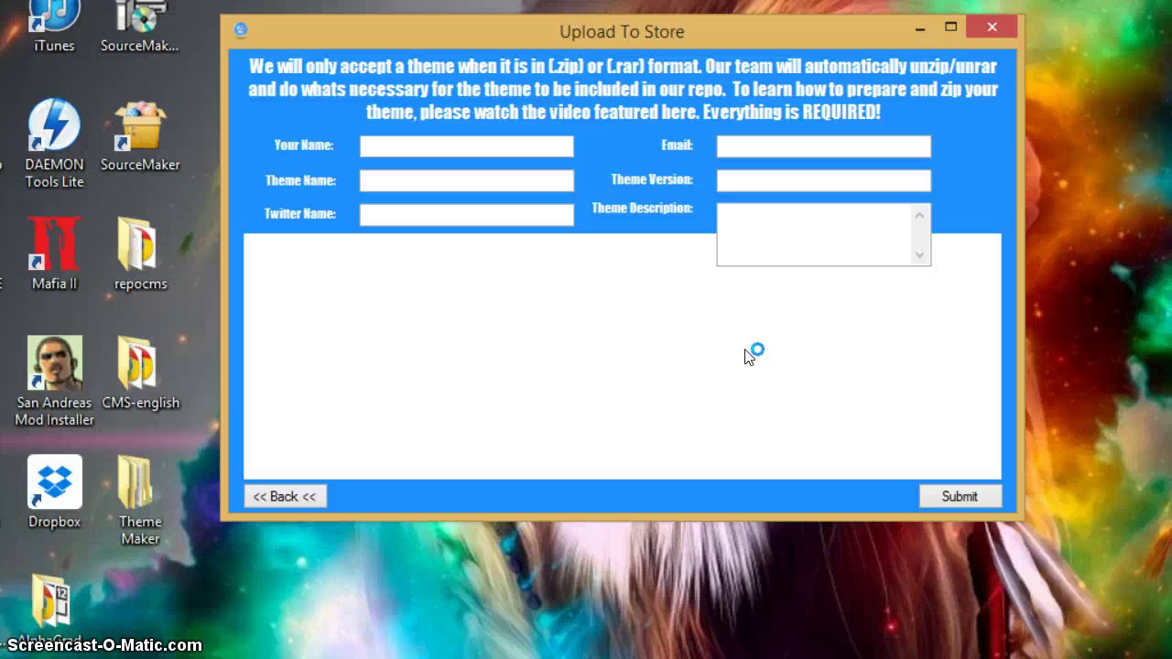
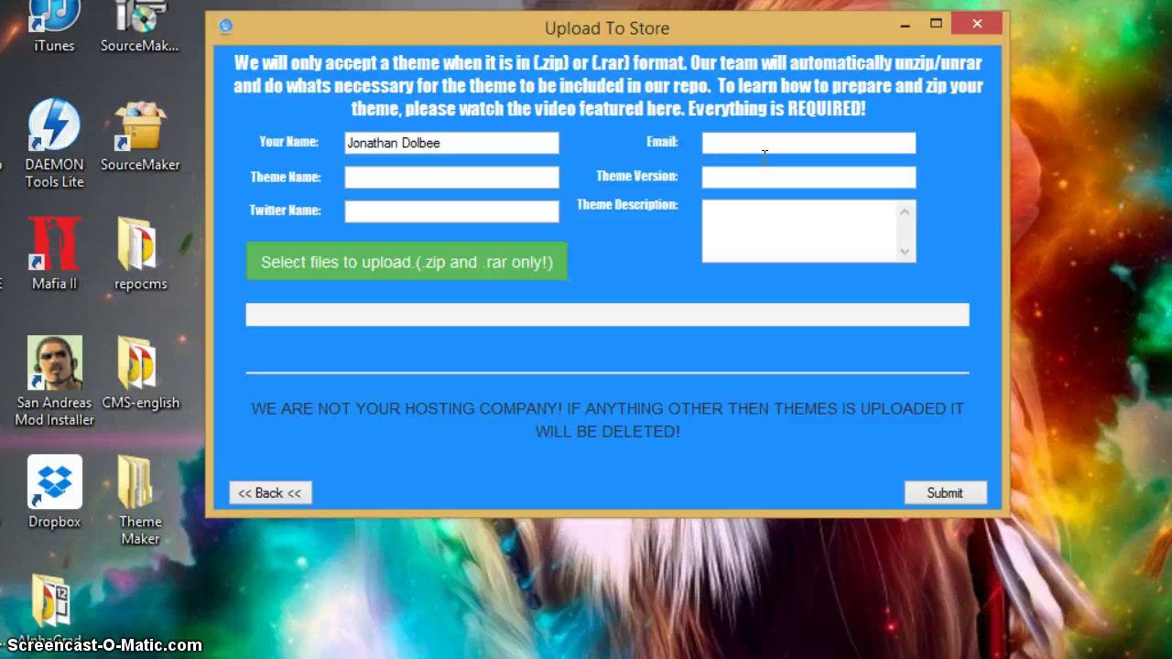
# - Enter the uploader's e-mail, theme name CCControls and theme version V1.0.1
pyautogui.click(787, 141)
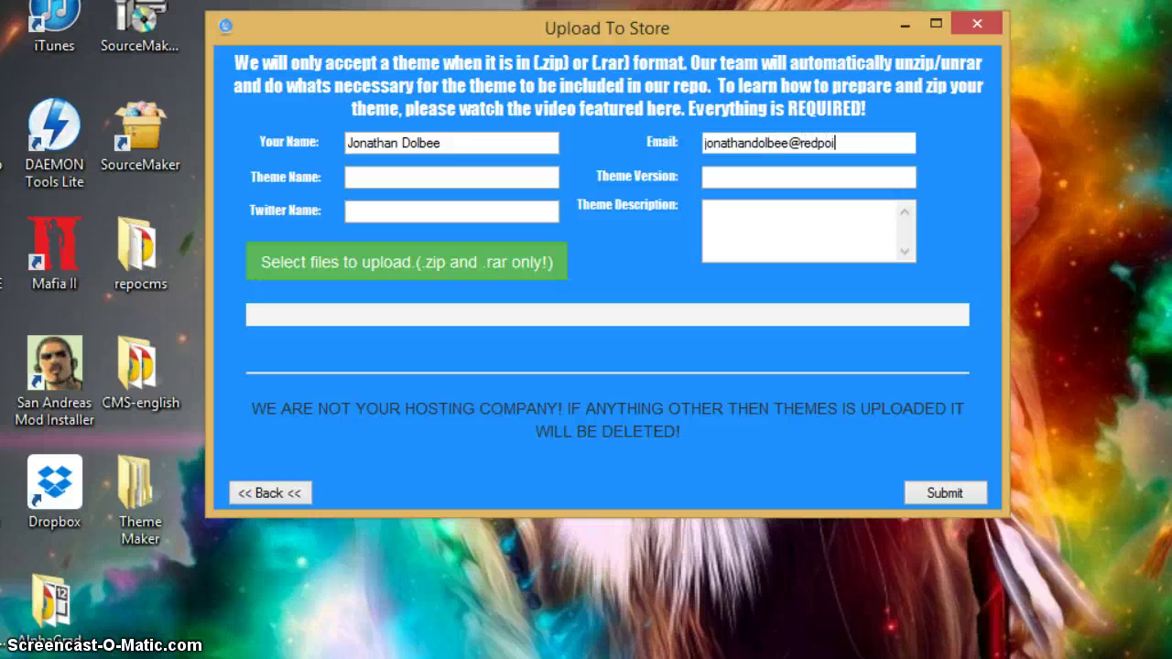
pyautogui.click(349, 178)
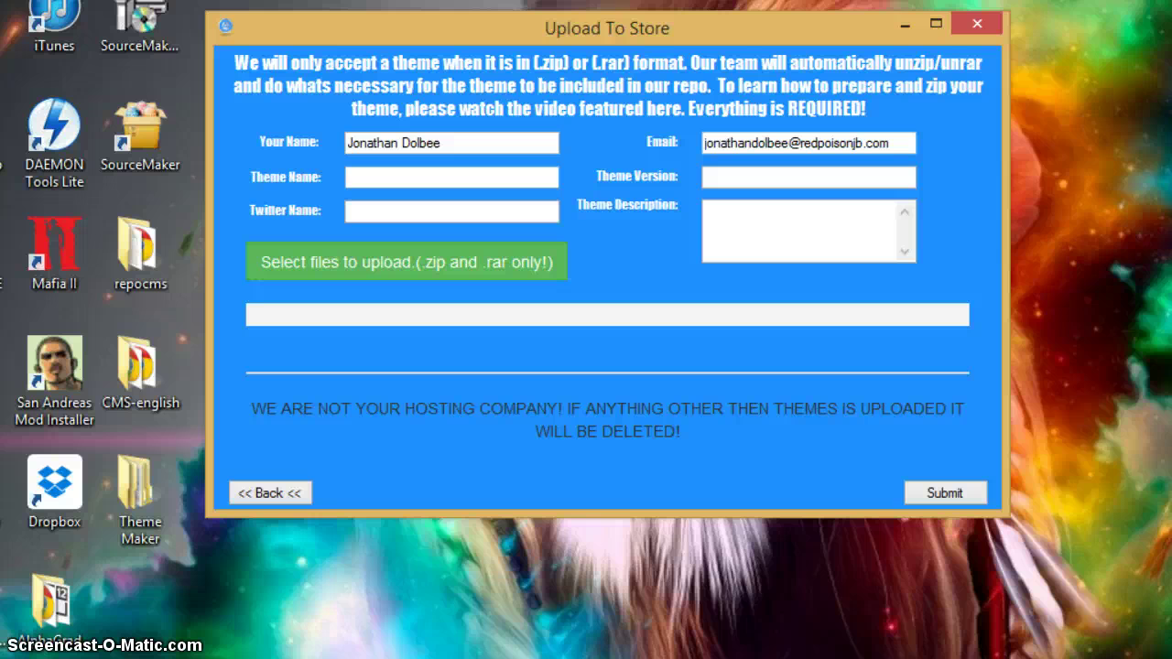
pyautogui.write('CCControls')
pyautogui.press('Tab')
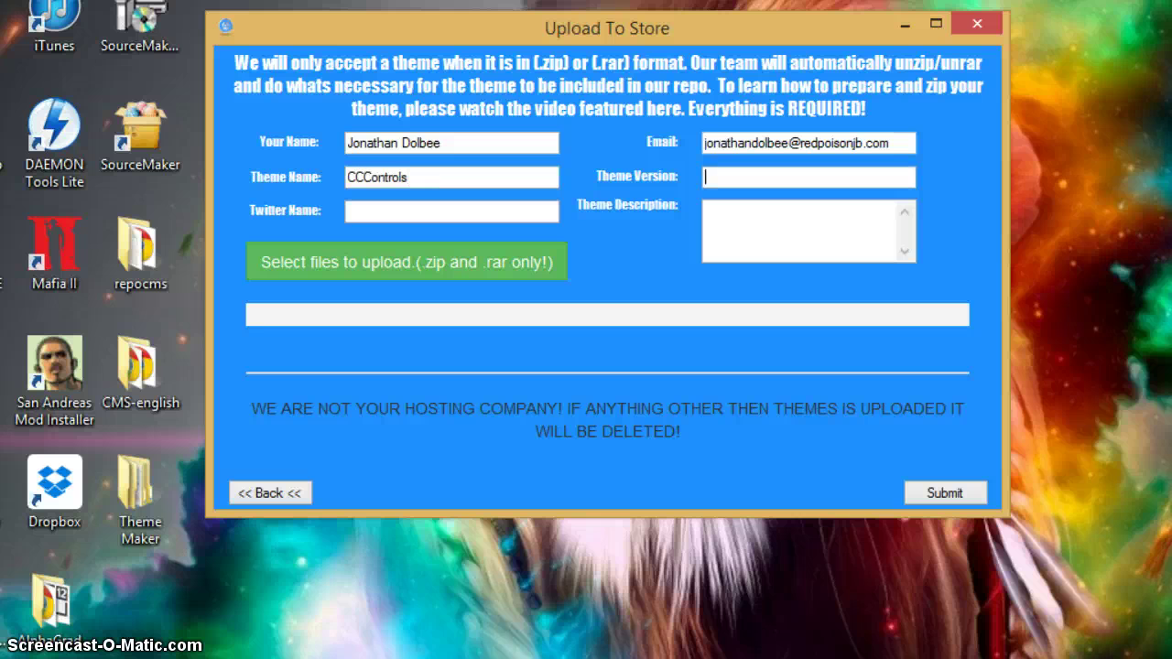
pyautogui.write('V1.0.1')
# - Add the Twitter handle and the description 'This is a test. :)'
pyautogui.click(348, 212)
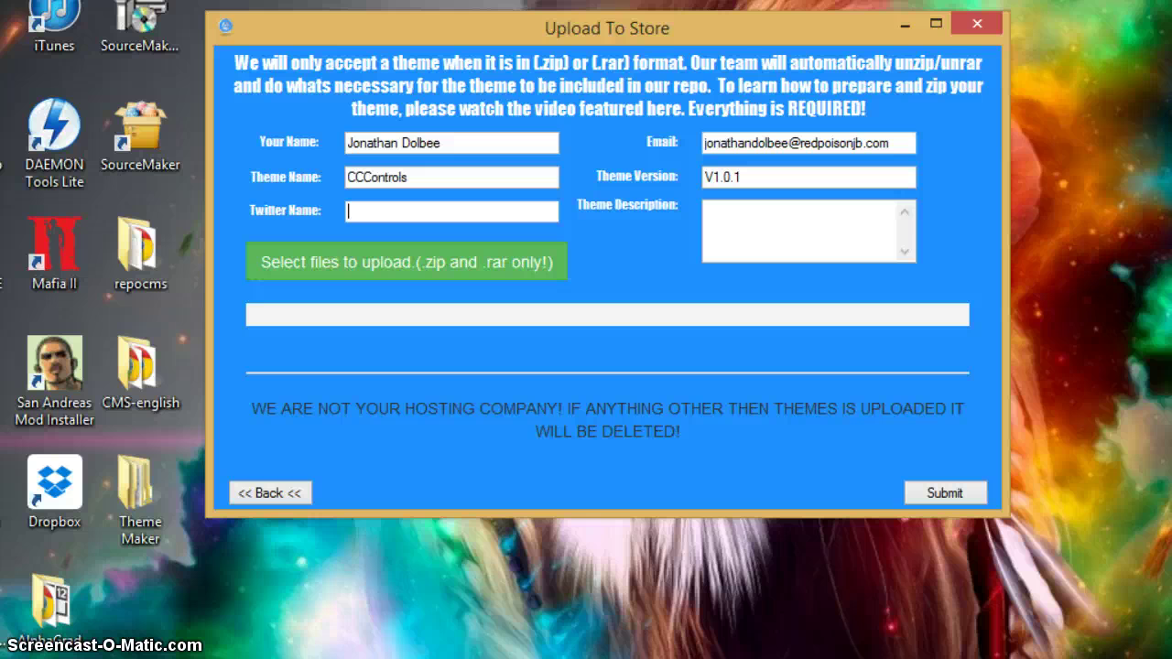
pyautogui.write('@d0lb33')
pyautogui.click(707, 210)
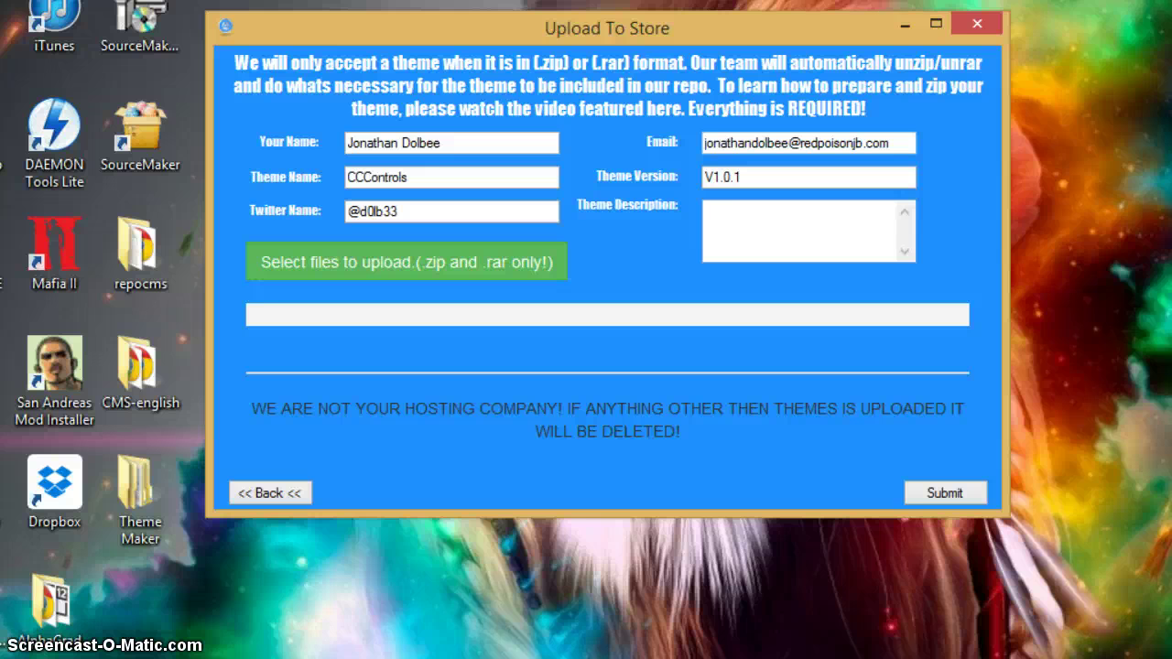
pyautogui.write('This is a test. :)')
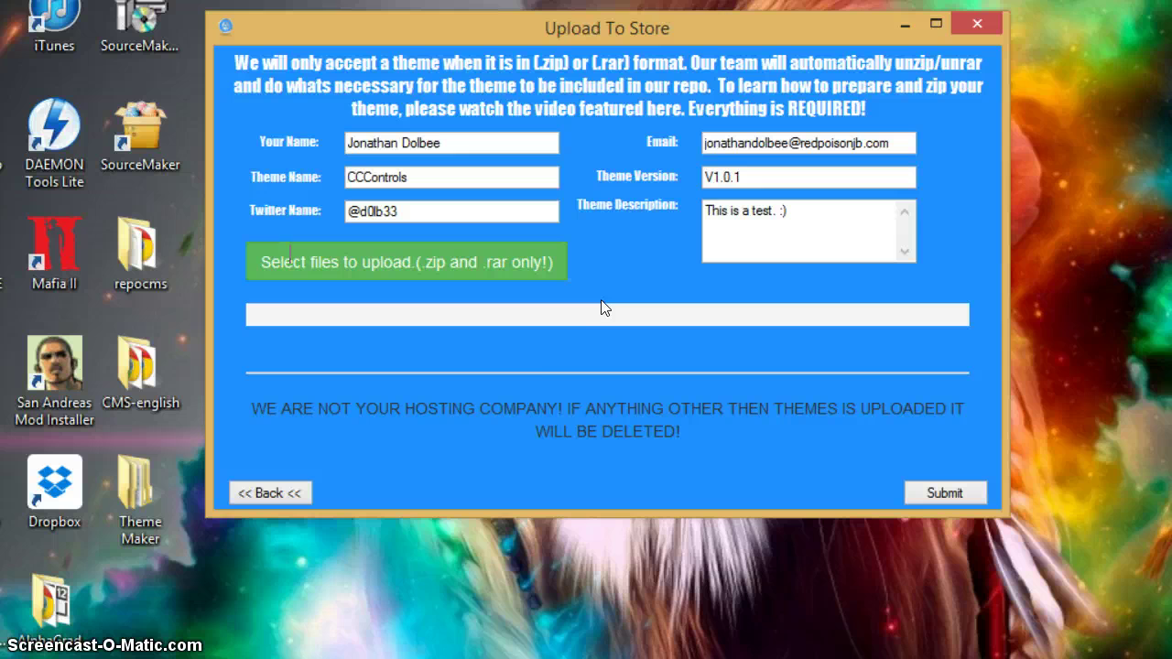
# - Browse to Desktop > Theme Maker in the file picker and select Theme Maker Test.theme.zip
pyautogui.click(289, 259)
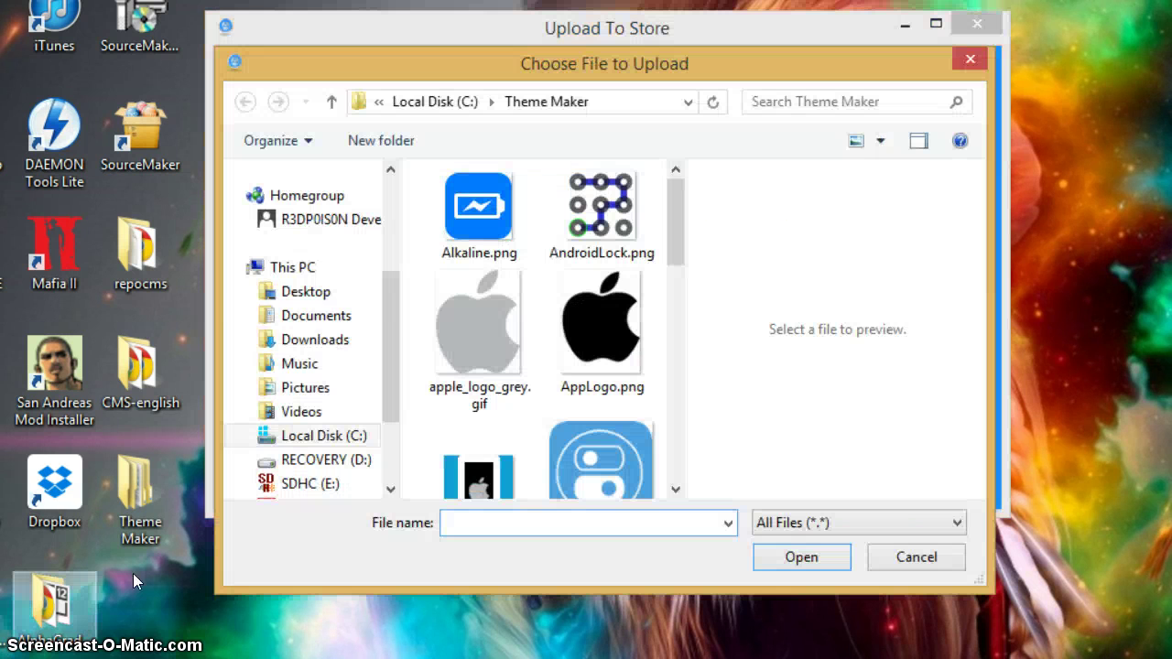
pyautogui.scroll(3, 384, 313)
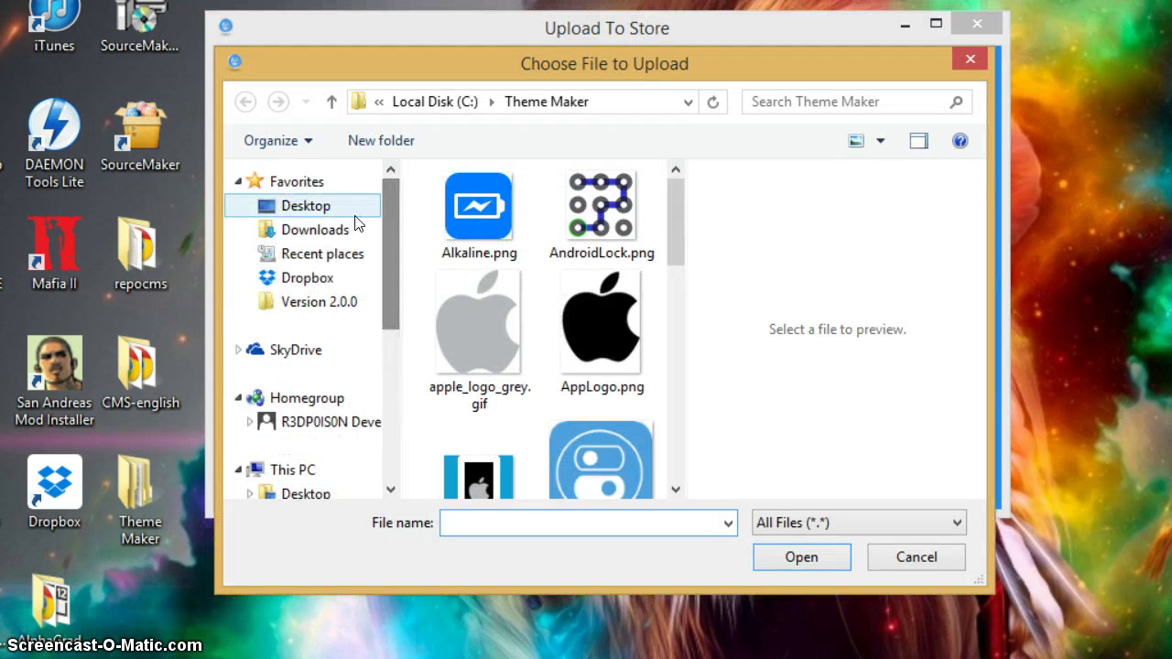
pyautogui.click(357, 207)
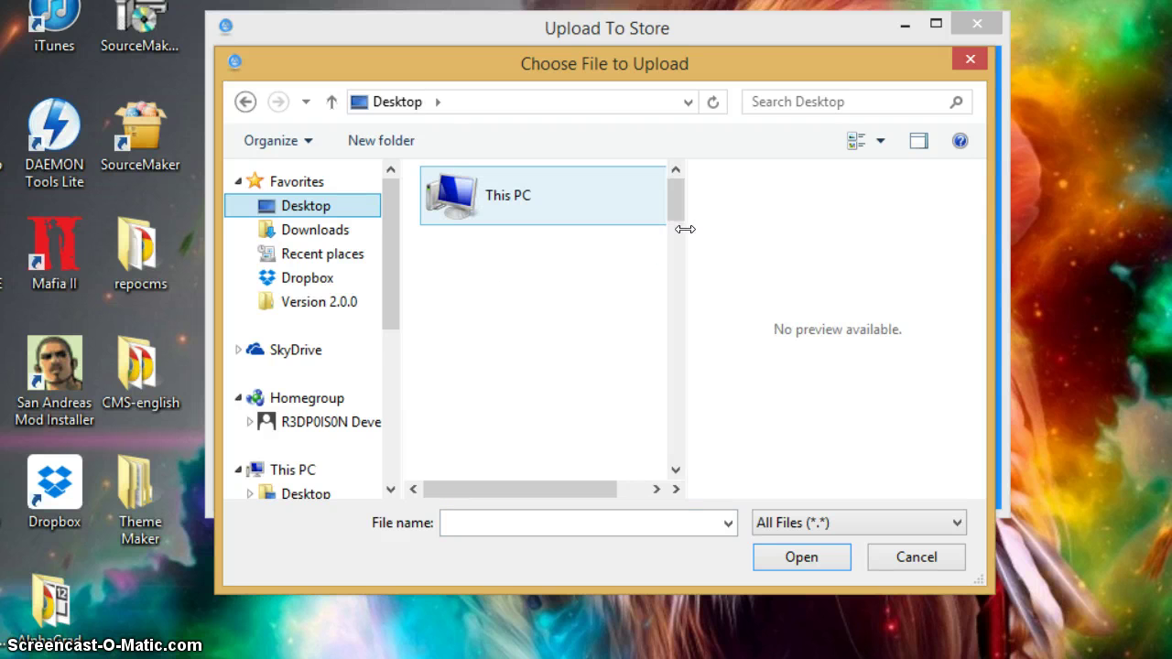
pyautogui.moveTo(676, 209); pyautogui.dragTo(676, 426)
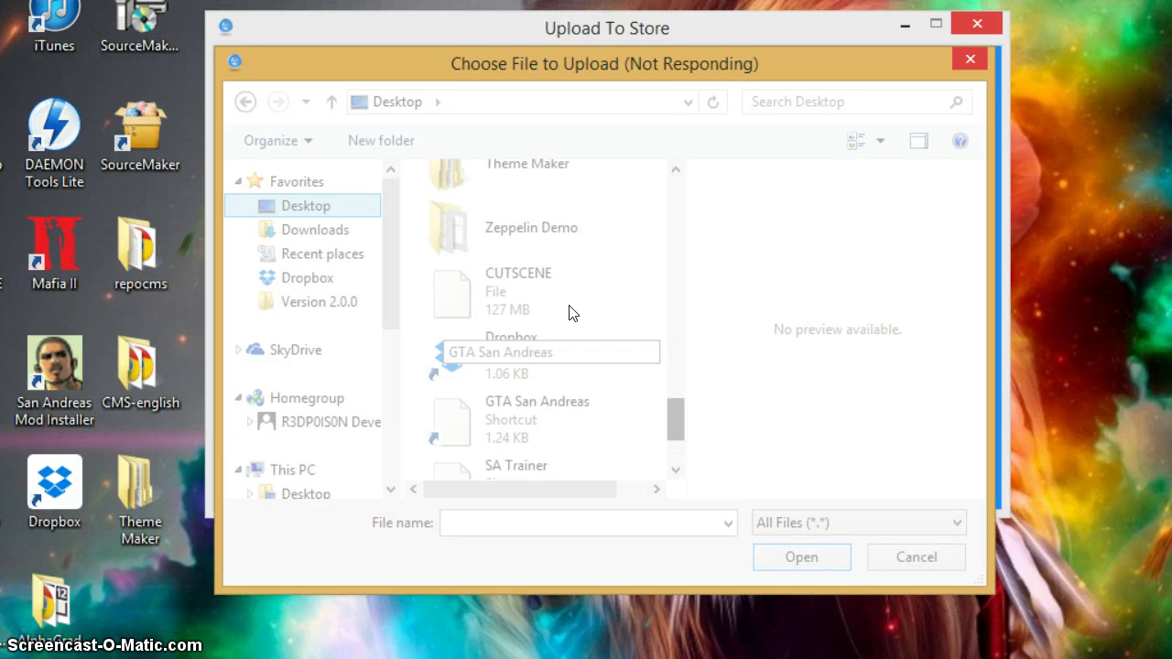
pyautogui.moveTo(652, 55); pyautogui.dragTo(655, 25)
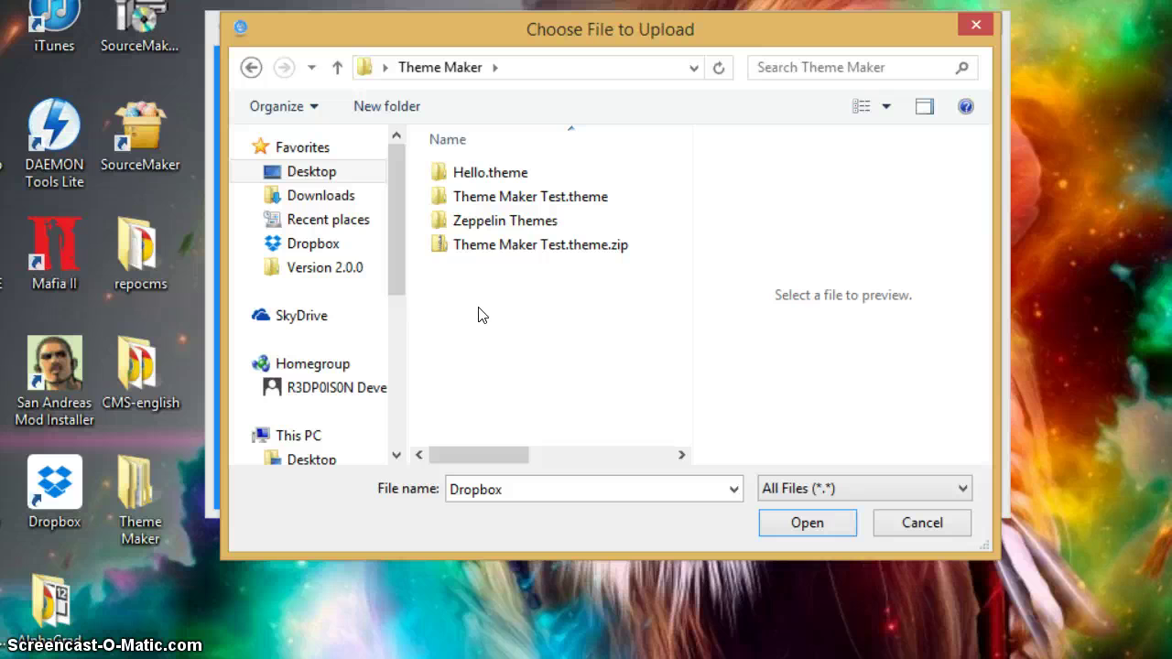
pyautogui.click(511, 247)
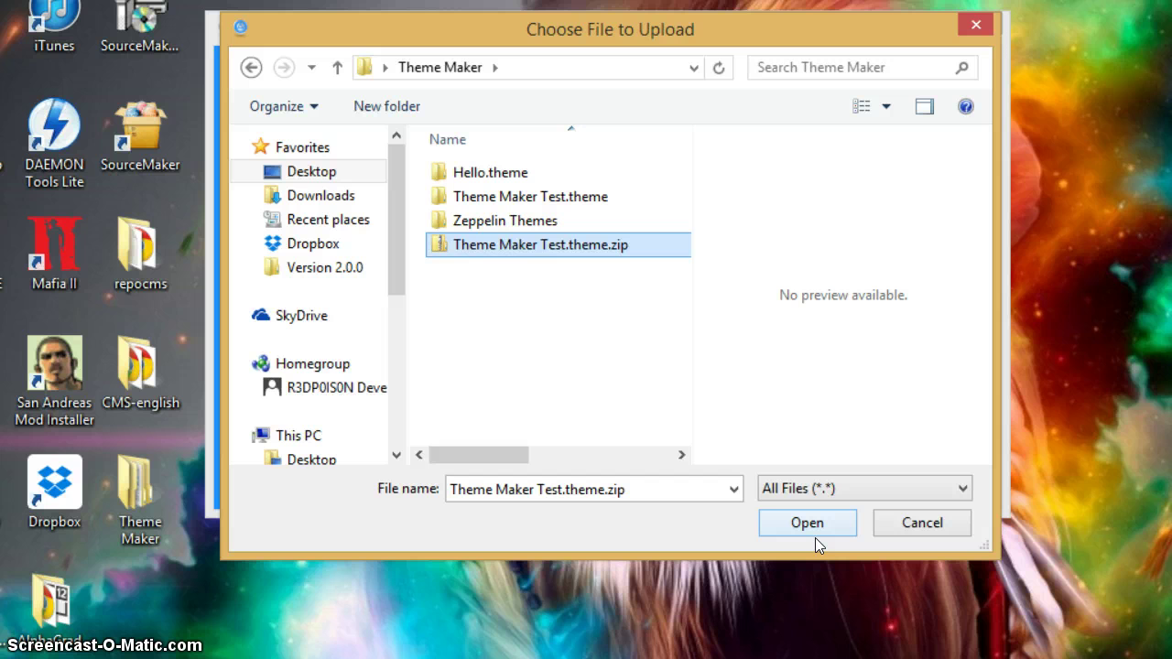
# - Attach Theme Maker Test.theme.zip and submit the theme to the store
pyautogui.click(785, 519)
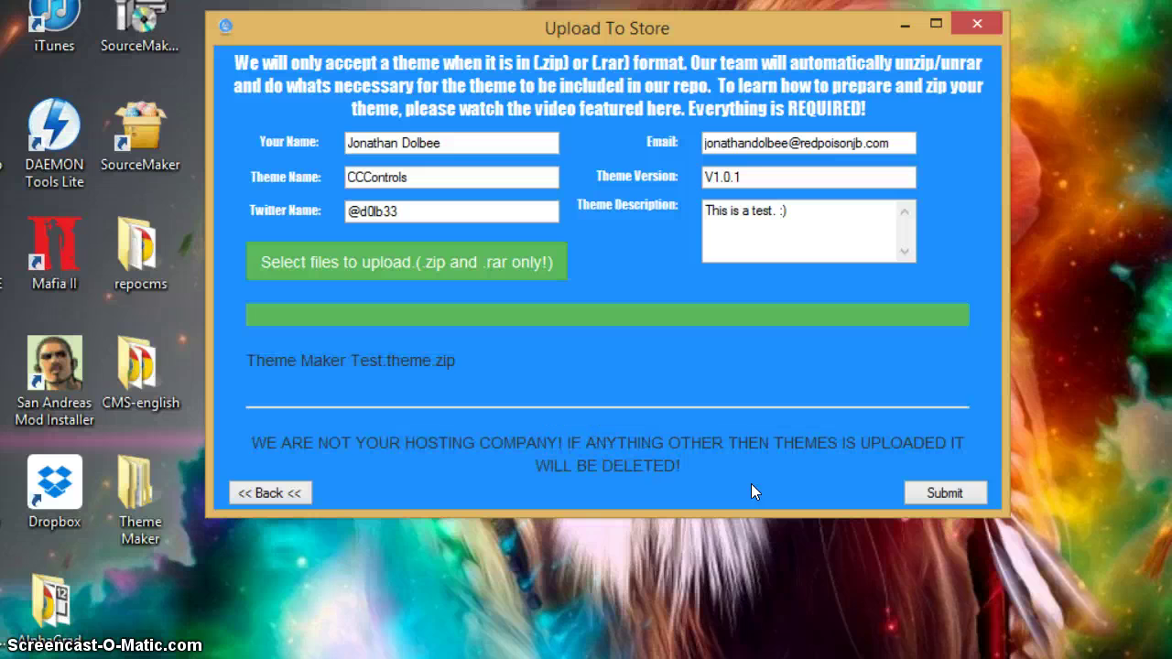
pyautogui.click(951, 492)
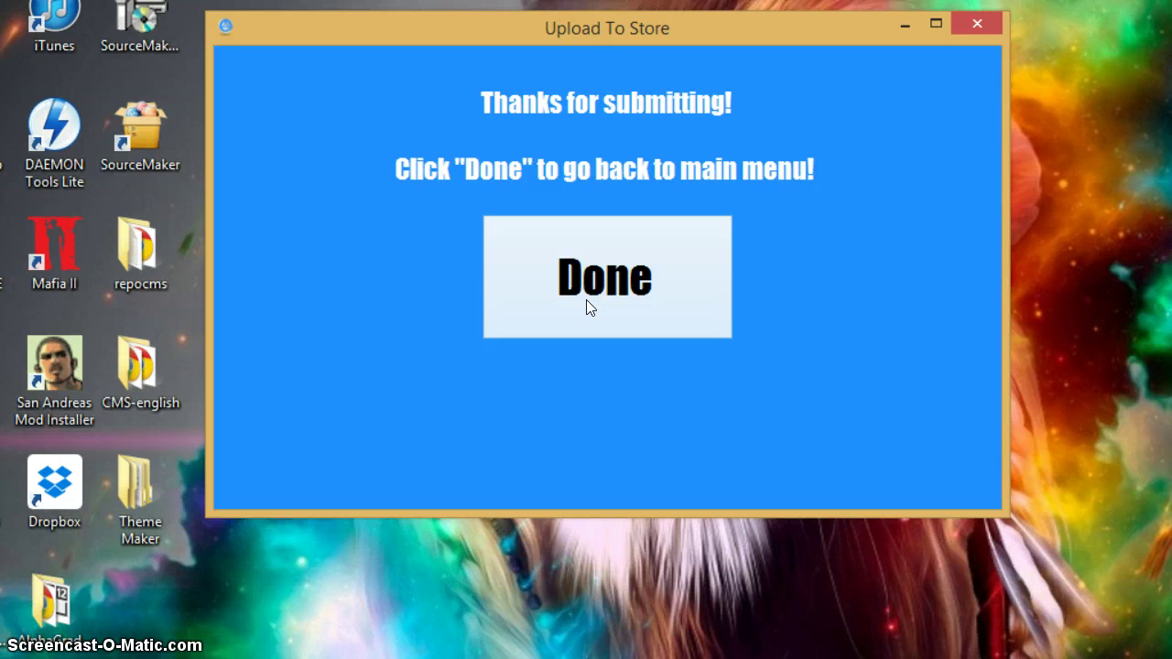
# - Move the Thanks for submitting! confirmation window down slightly
pyautogui.moveTo(602, 36); pyautogui.dragTo(598, 62)
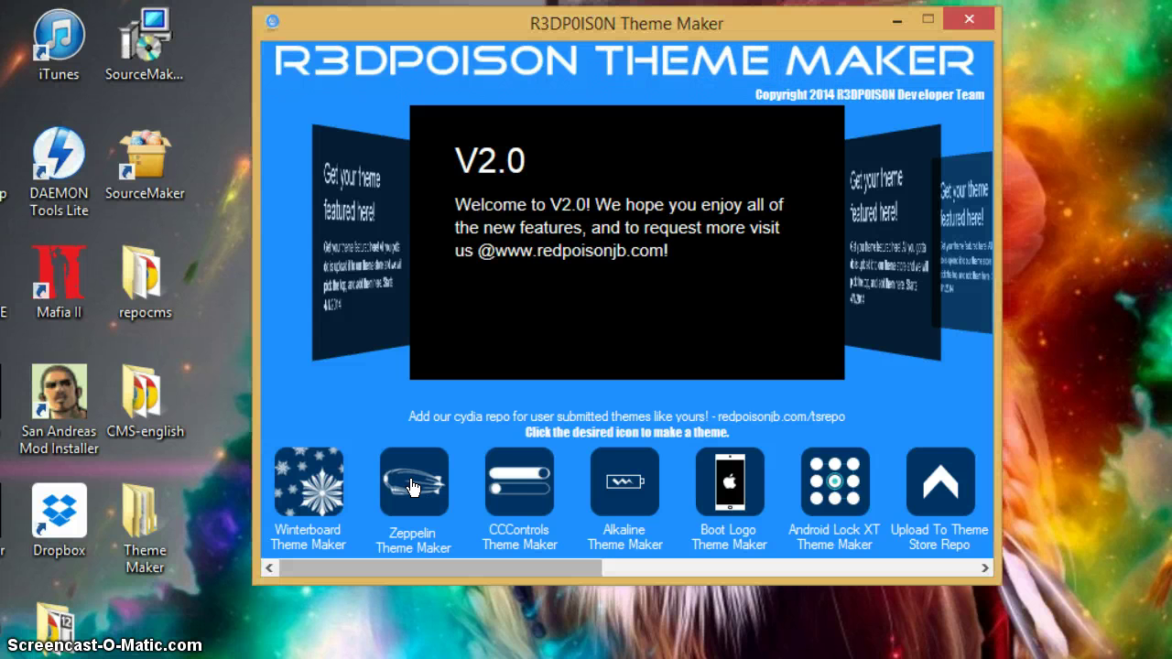
# - Launch the Zeppelin maker and look over its name entries and light/dark icon strip
pyautogui.click(412, 488)
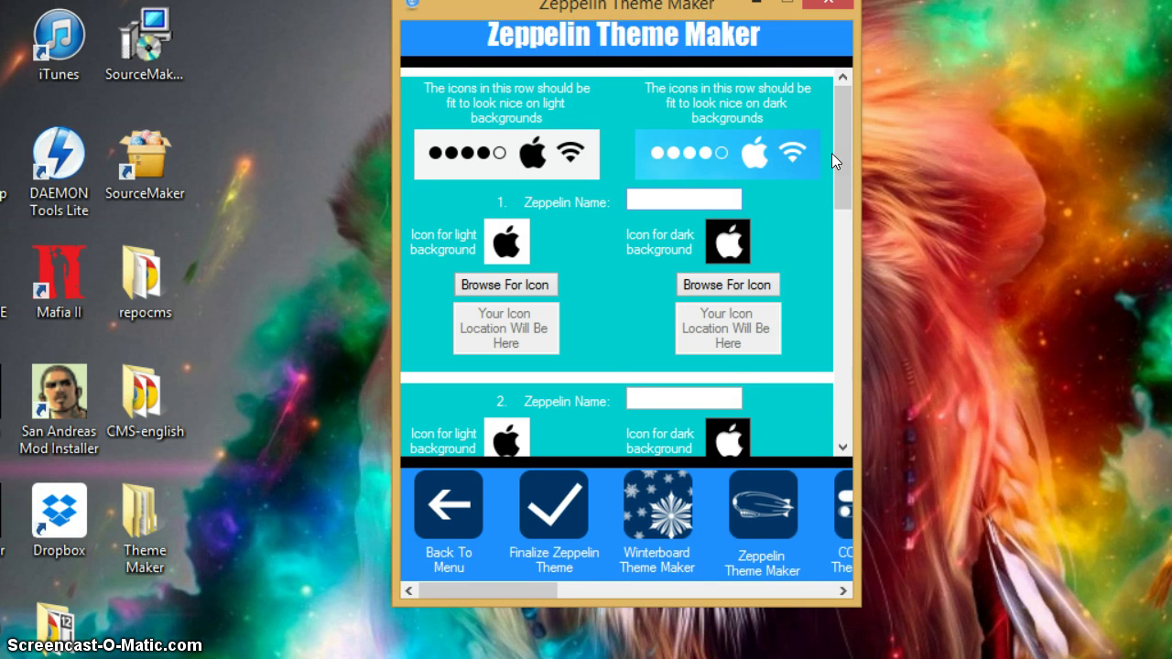
pyautogui.moveTo(834, 169); pyautogui.dragTo(841, 151)
pyautogui.moveTo(552, 586); pyautogui.dragTo(852, 569)
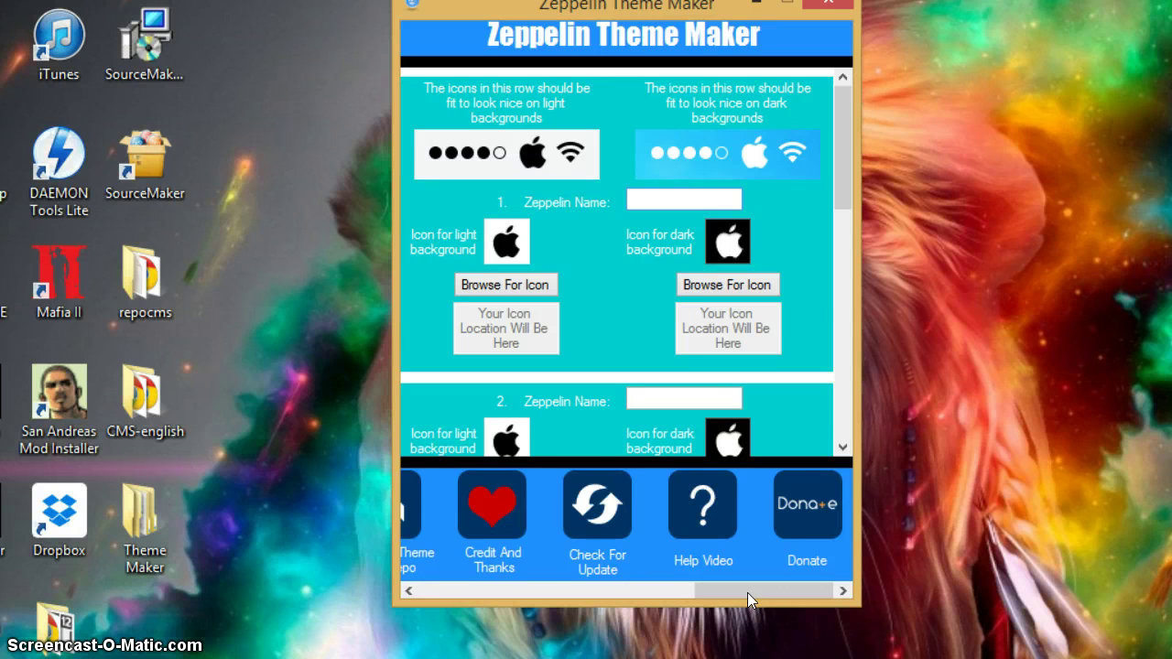
pyautogui.moveTo(747, 592); pyautogui.dragTo(456, 595)
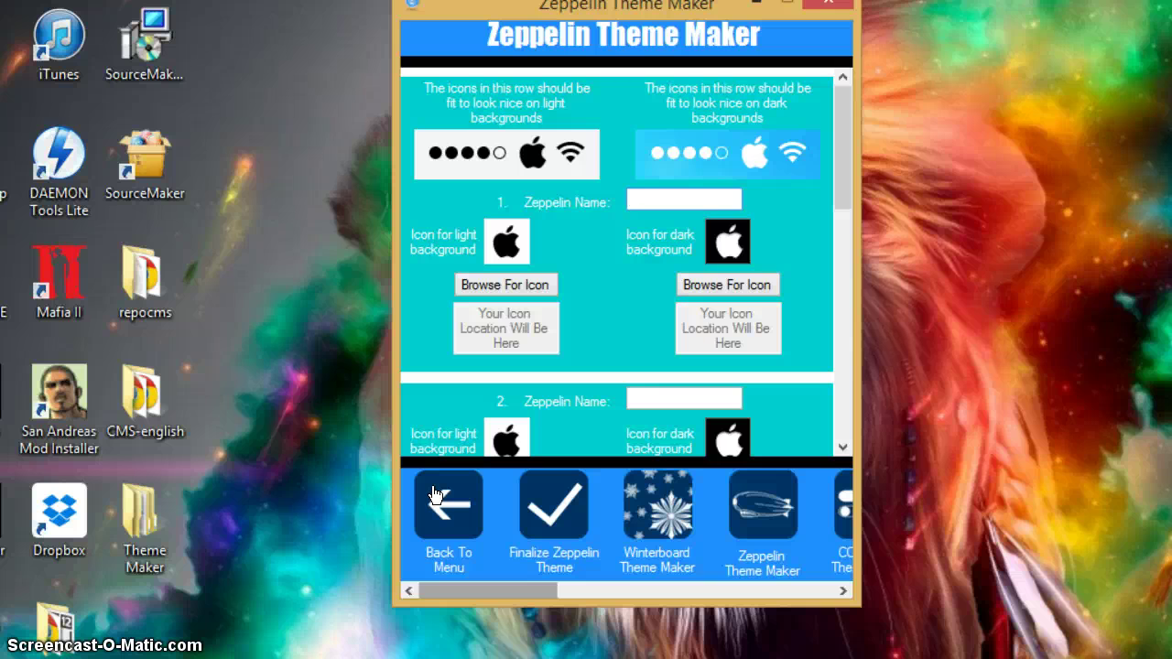
pyautogui.scroll(-1, 844, 153)
pyautogui.moveTo(844, 153); pyautogui.dragTo(848, 221)
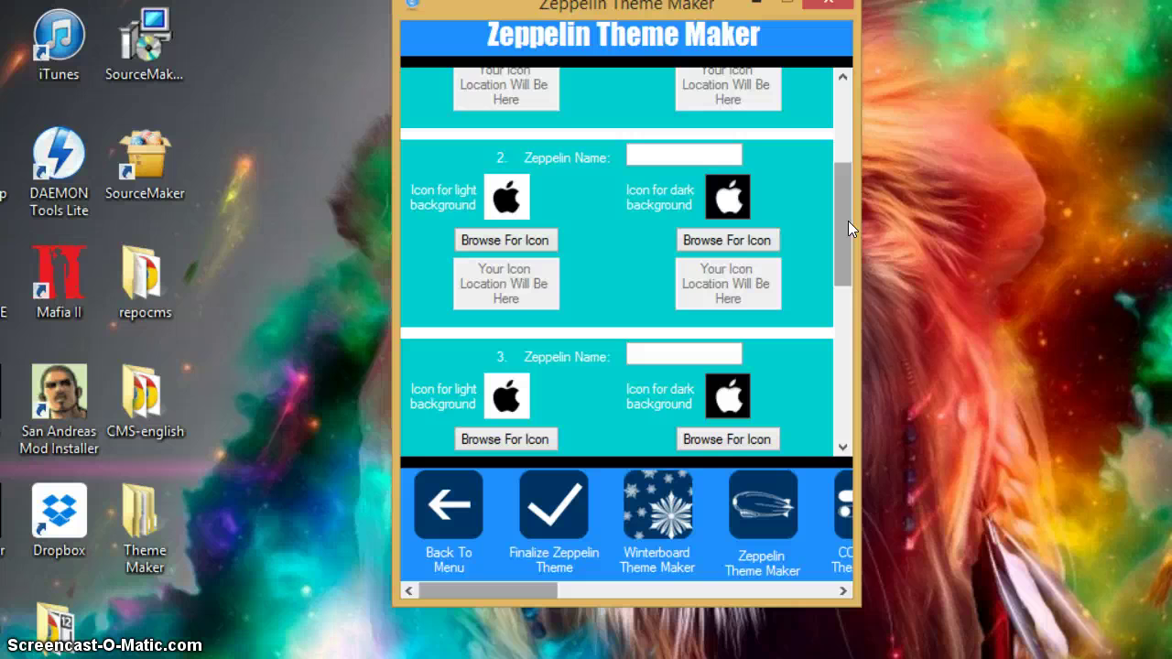
pyautogui.moveTo(848, 221); pyautogui.dragTo(861, 257)
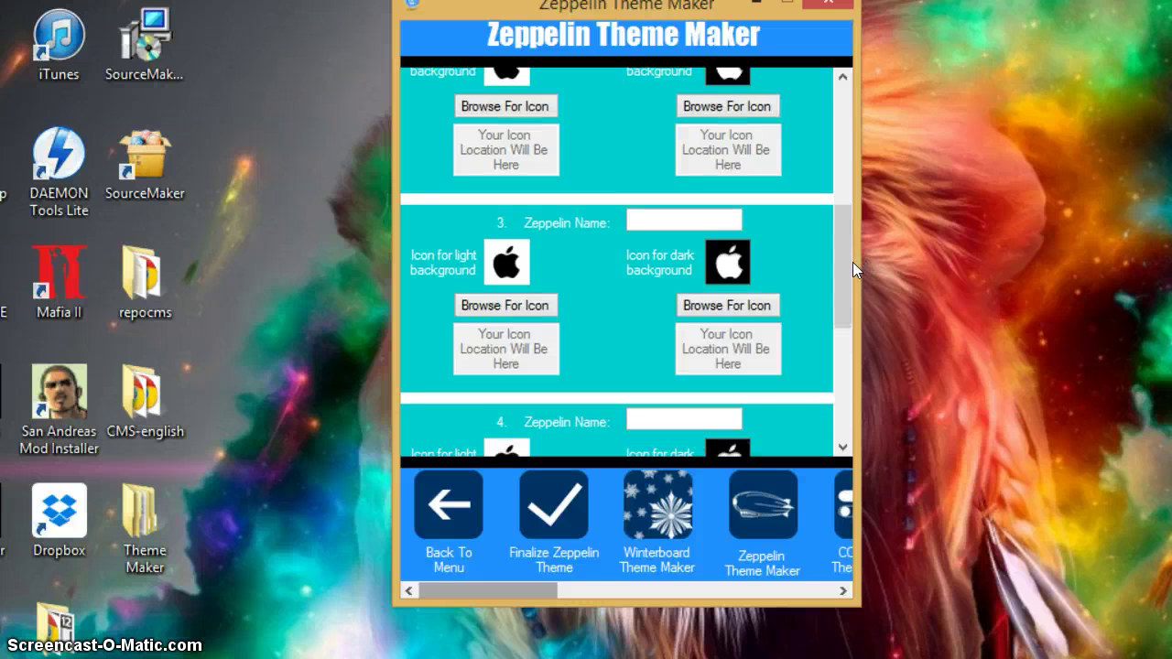
pyautogui.moveTo(853, 262); pyautogui.dragTo(846, 397)
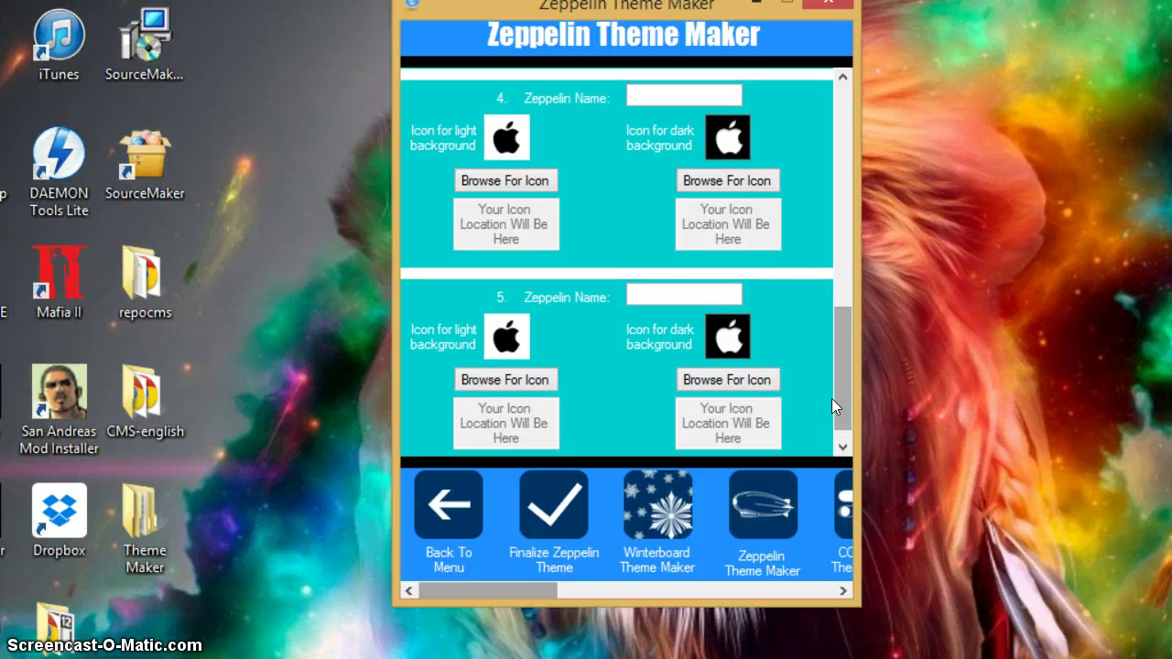
pyautogui.scroll(3, 833, 407)
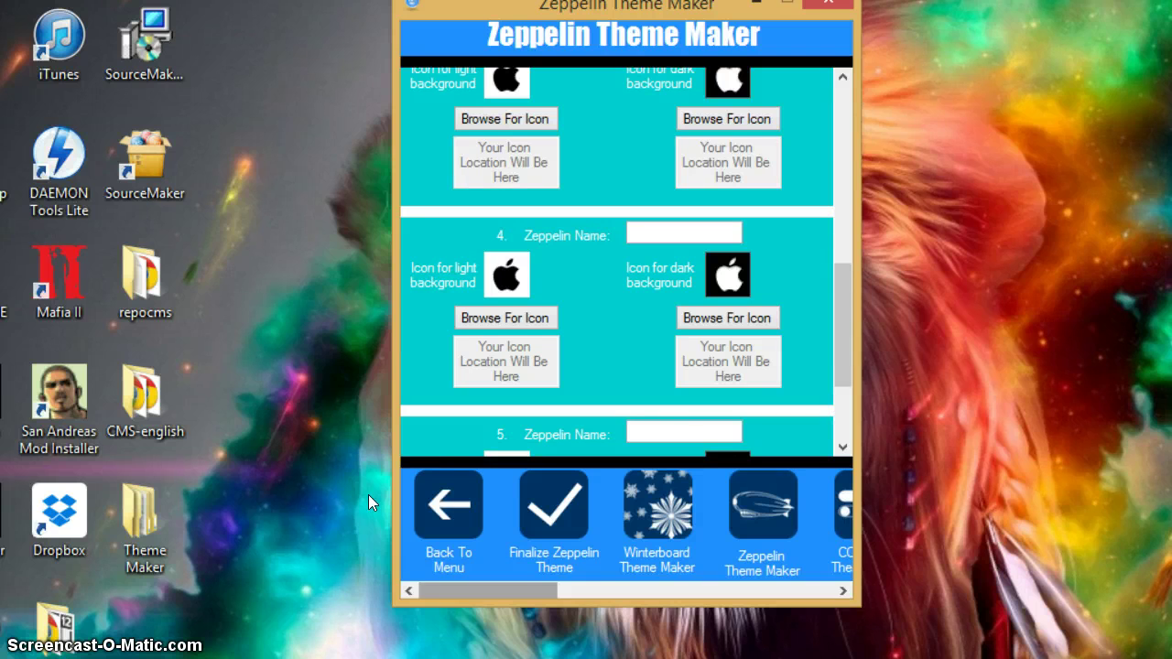